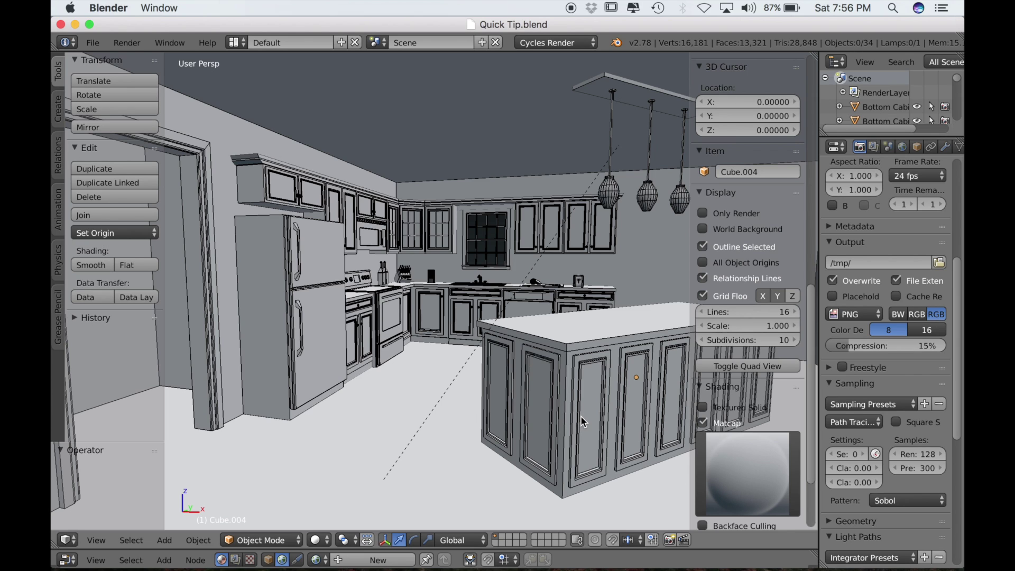
# Examine the kitchen model's walls, cabinets and island from outside and inside the room.
pyautogui.scroll(-5, 584, 418)
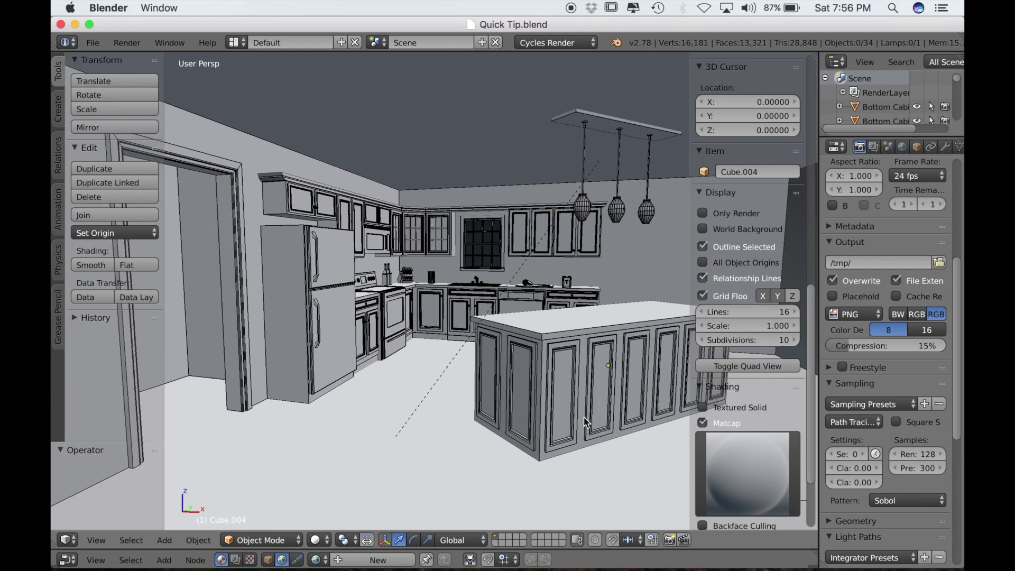
pyautogui.scroll(-5, 585, 418)
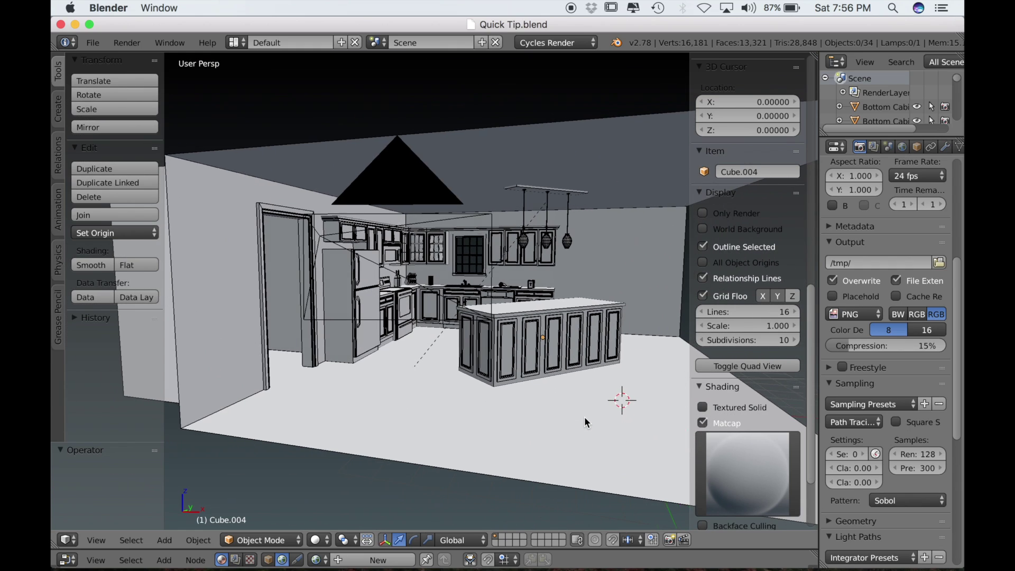
pyautogui.hscroll(5, 585, 418)
pyautogui.scroll(-4, 585, 418)
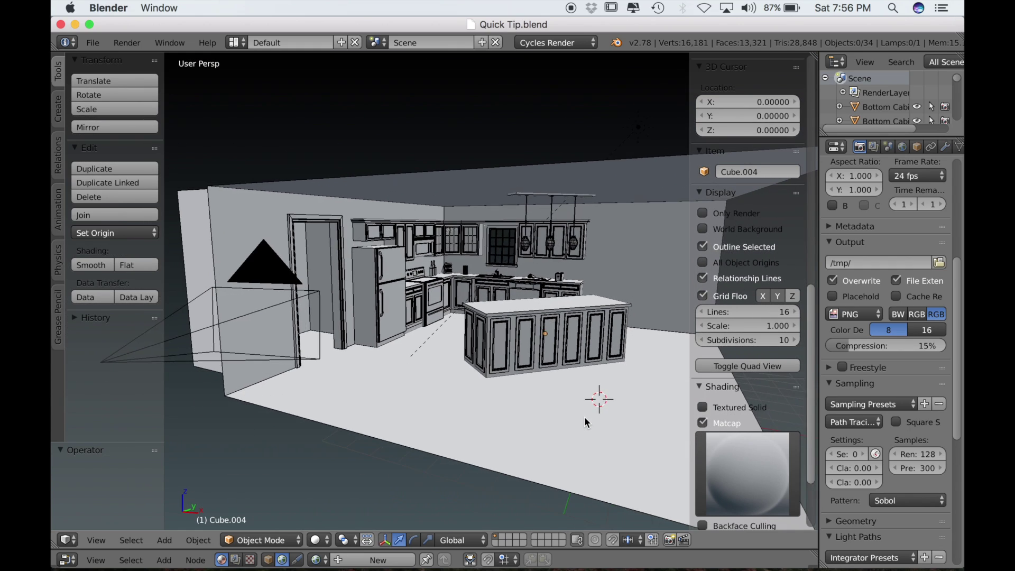
pyautogui.scroll(4, 584, 418)
pyautogui.scroll(-3, 584, 418)
pyautogui.hscroll(-5, 584, 417)
pyautogui.scroll(-3, 585, 418)
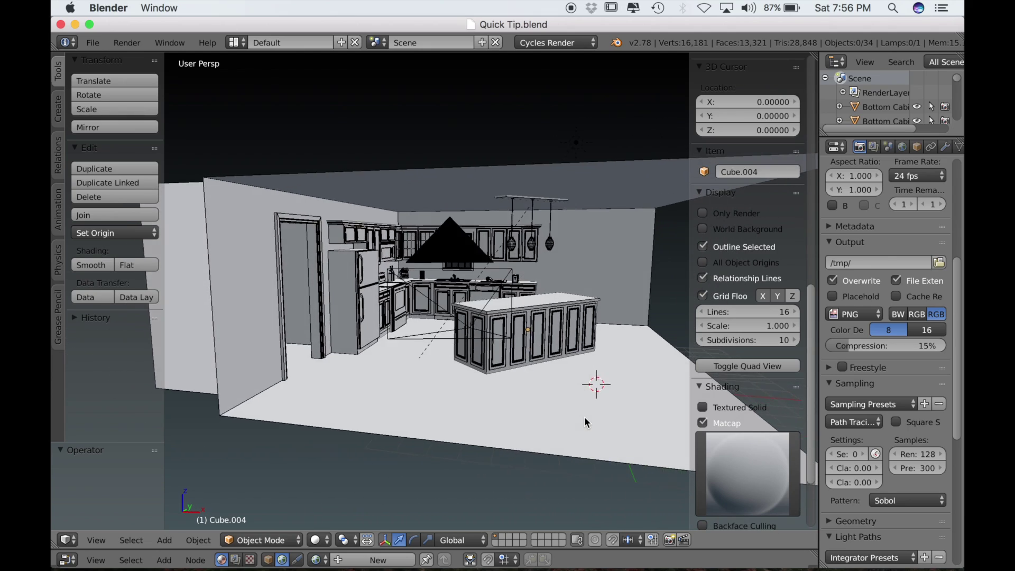
pyautogui.hscroll(5, 585, 417)
pyautogui.scroll(6, 585, 418)
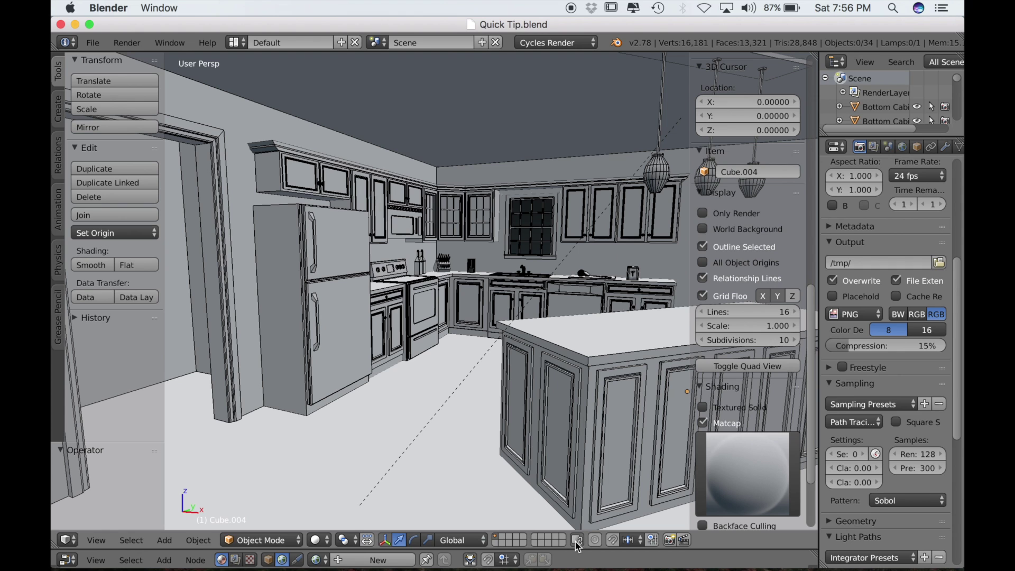
# Enlarge the node editor area below the 3D viewport and create a new World for the scene.
pyautogui.moveTo(571, 556); pyautogui.dragTo(581, 340)
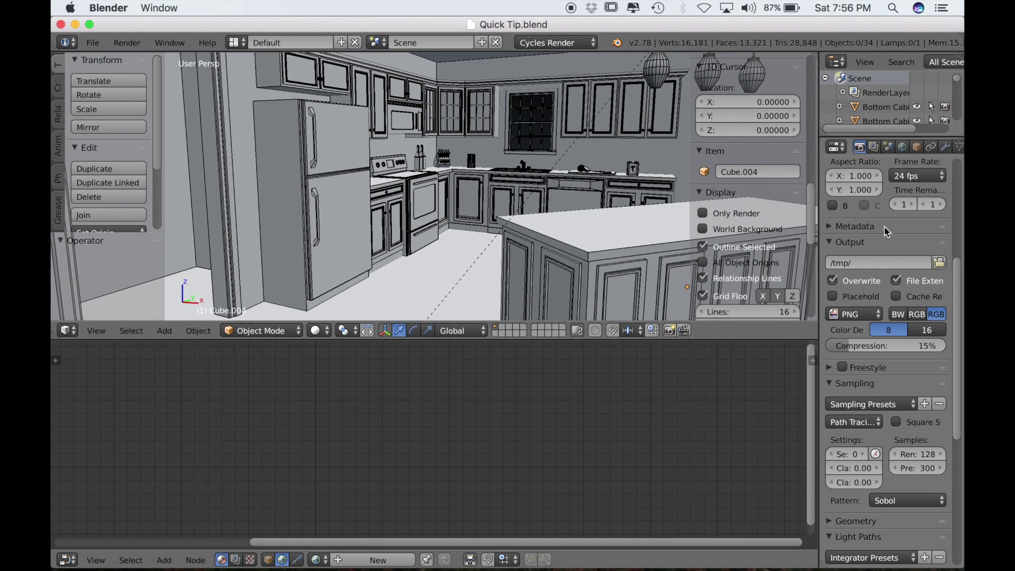
pyautogui.click(904, 146)
pyautogui.click(894, 194)
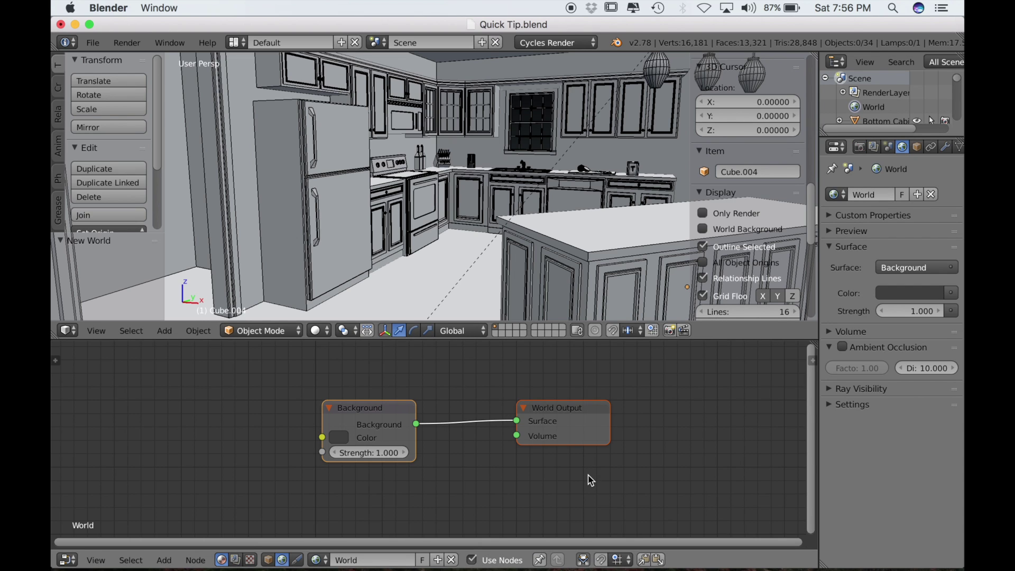
# Check the scene's Color Management view transform and look, and return to the world settings.
pyautogui.click(888, 147)
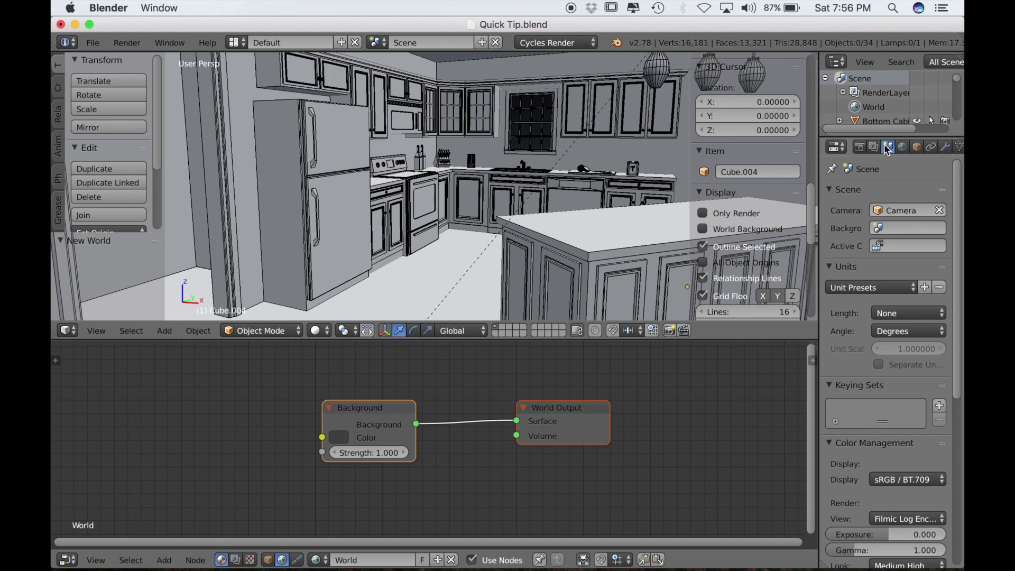
pyautogui.scroll(-2, 864, 456)
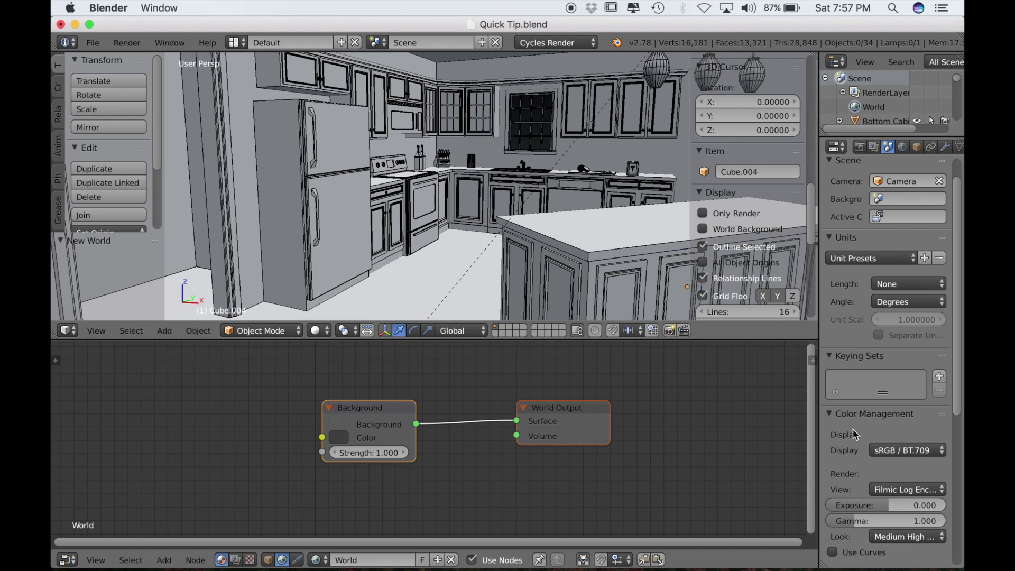
pyautogui.click(903, 148)
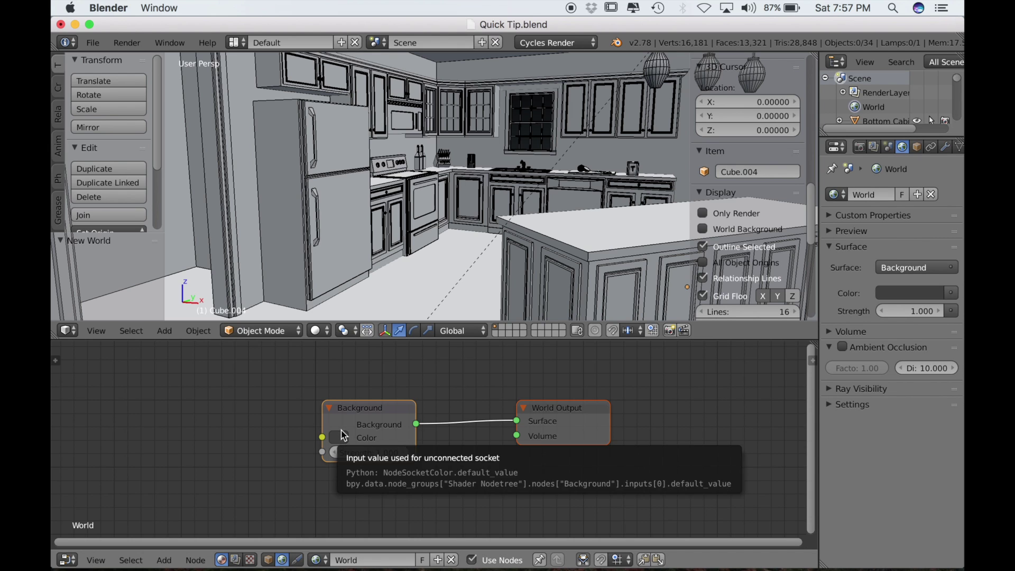
# Add an Environment Texture with Mapping and Texture Coordinate nodes to the Background node's color.
pyautogui.click(347, 414)
pyautogui.hscroll(-5, 347, 414)
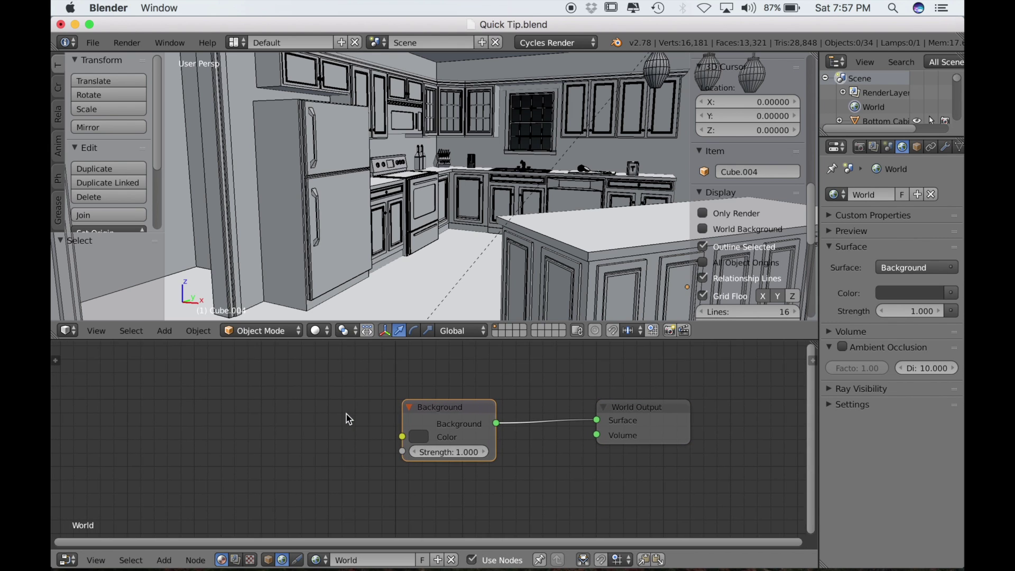
pyautogui.hotkey('ctrl', 't')
pyautogui.hscroll(-4, 270, 418)
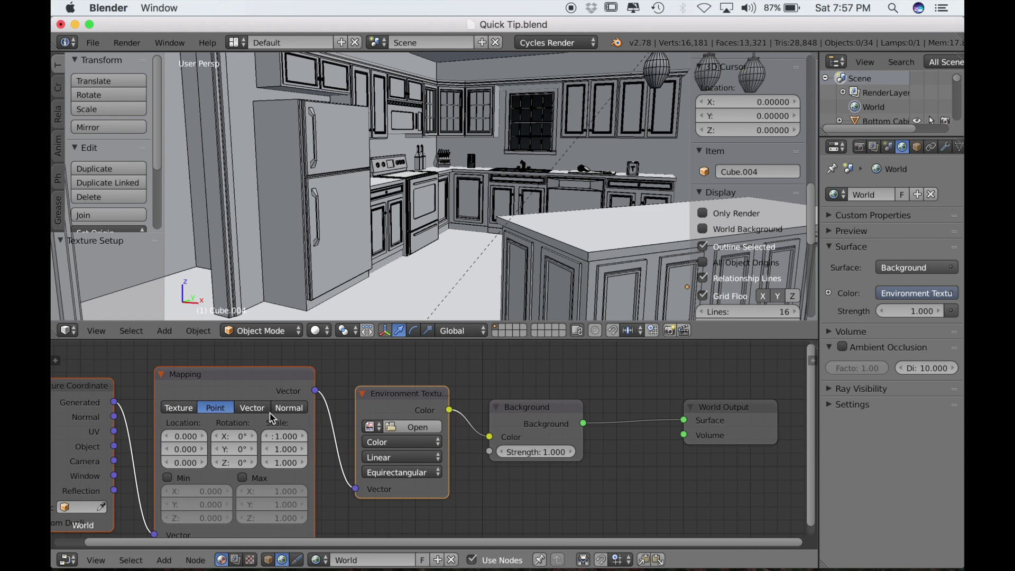
# Move the three texture nodes up and away from the Background node, and place a duplicate of the chain straight below them.
pyautogui.keyDown('ctrl'); pyautogui.scroll(-6, 270, 418); pyautogui.keyUp('ctrl')
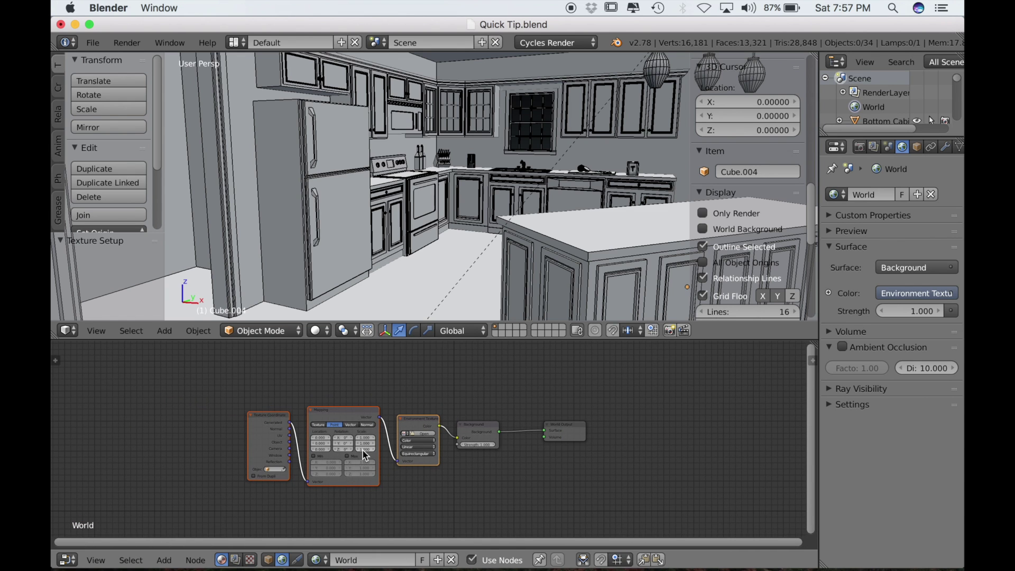
pyautogui.press('g')
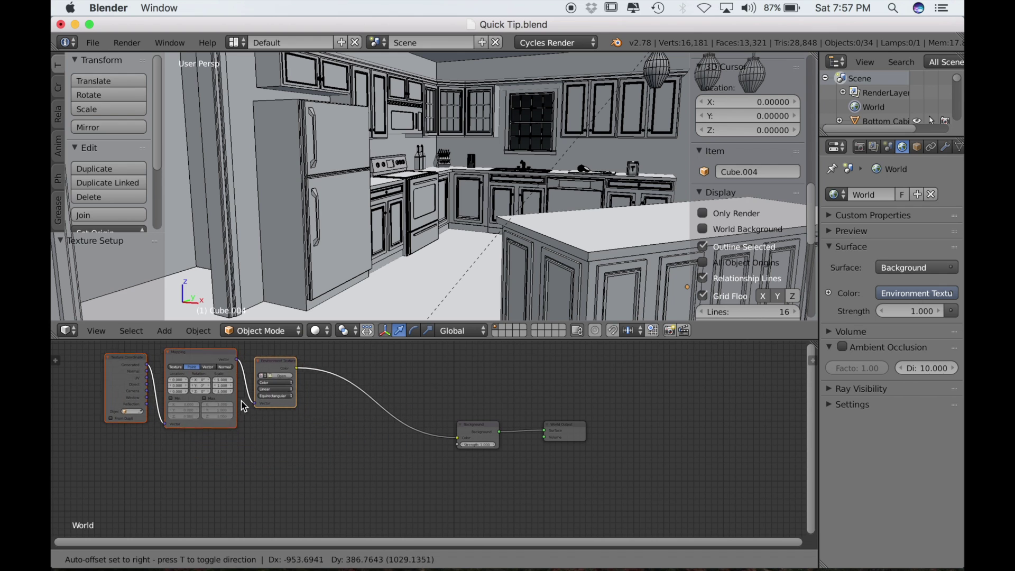
pyautogui.click(241, 405)
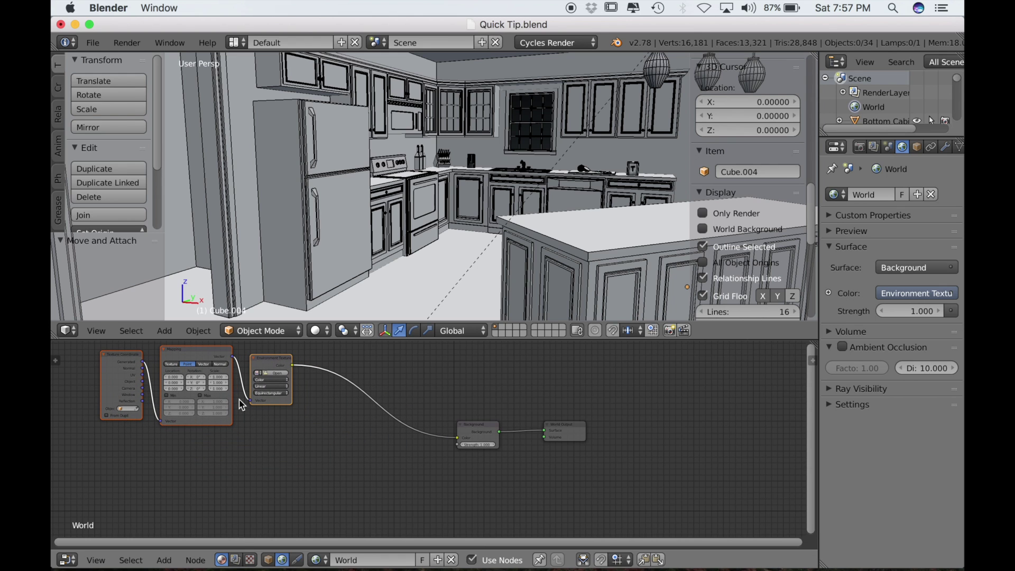
pyautogui.keyDown('ctrl'); pyautogui.scroll(-4, 240, 399); pyautogui.keyUp('ctrl')
pyautogui.press('g')
pyautogui.click(311, 405)
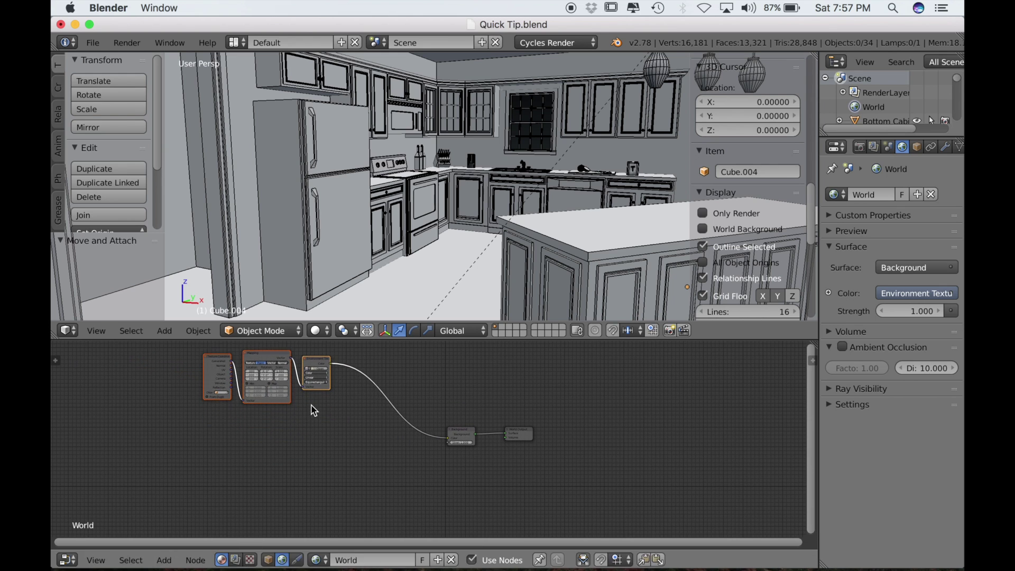
pyautogui.hotkey('shift', 'd')
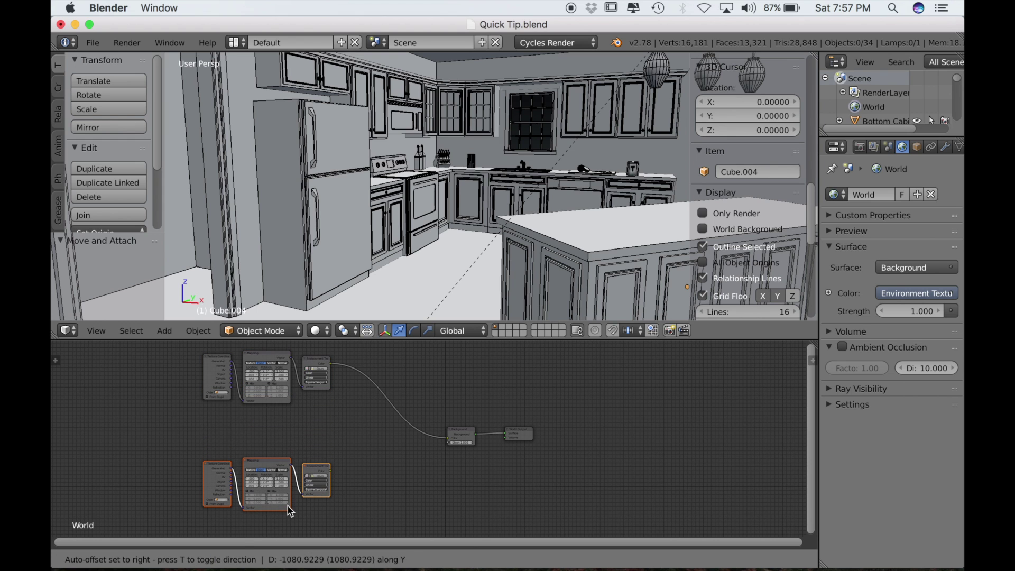
pyautogui.click(288, 506)
# Assign the already loaded sky image to the upper Environment Texture node connected to the Background.
pyautogui.scroll(2, 325, 418)
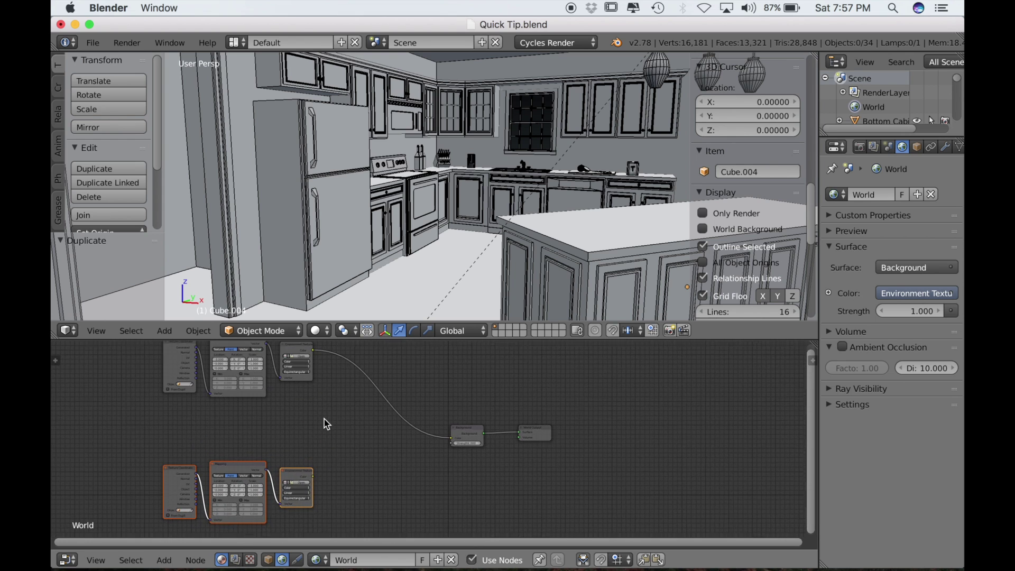
pyautogui.scroll(3, 324, 419)
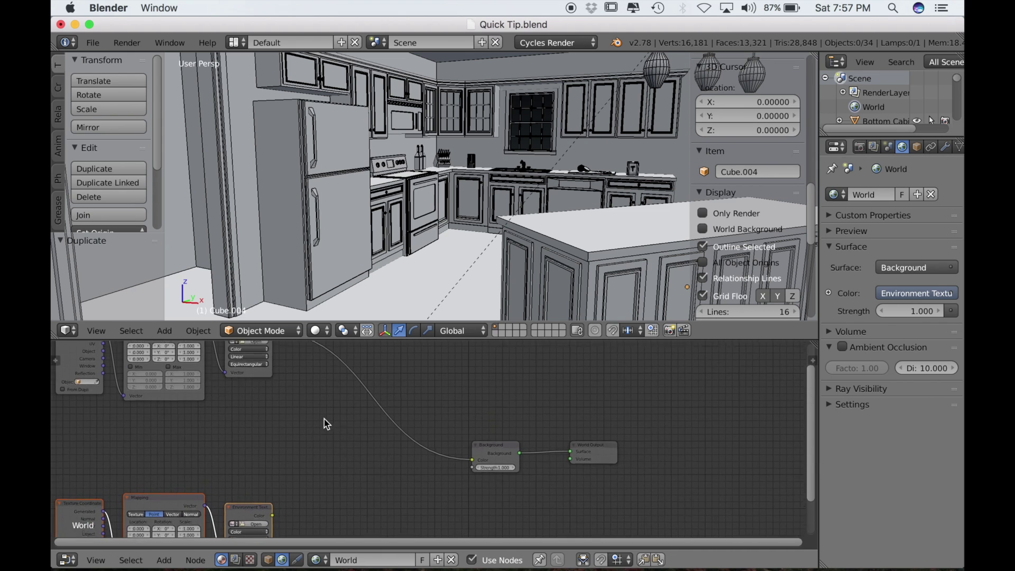
pyautogui.hscroll(-3, 324, 419)
pyautogui.scroll(2, 325, 418)
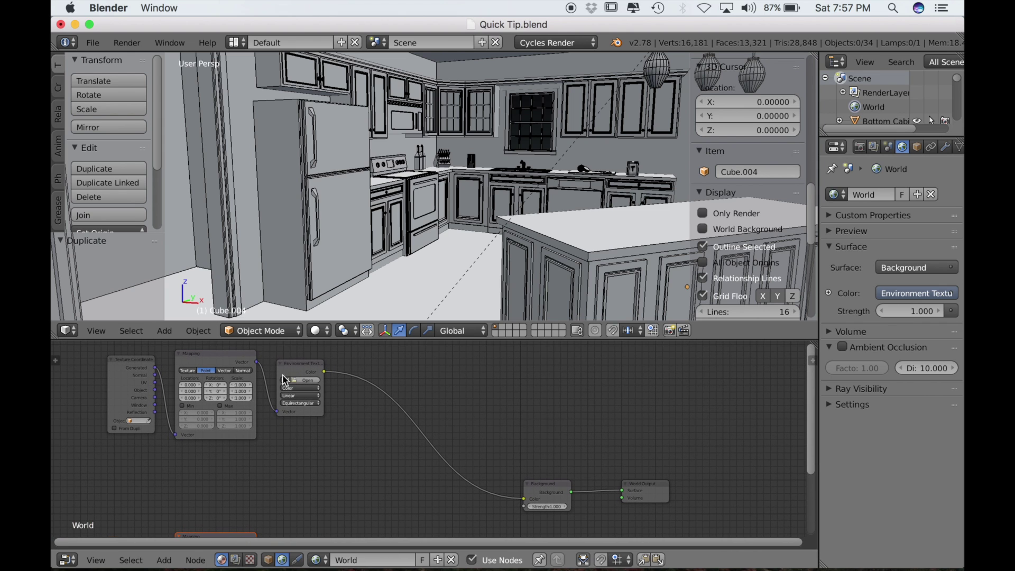
pyautogui.click(285, 380)
pyautogui.click(324, 401)
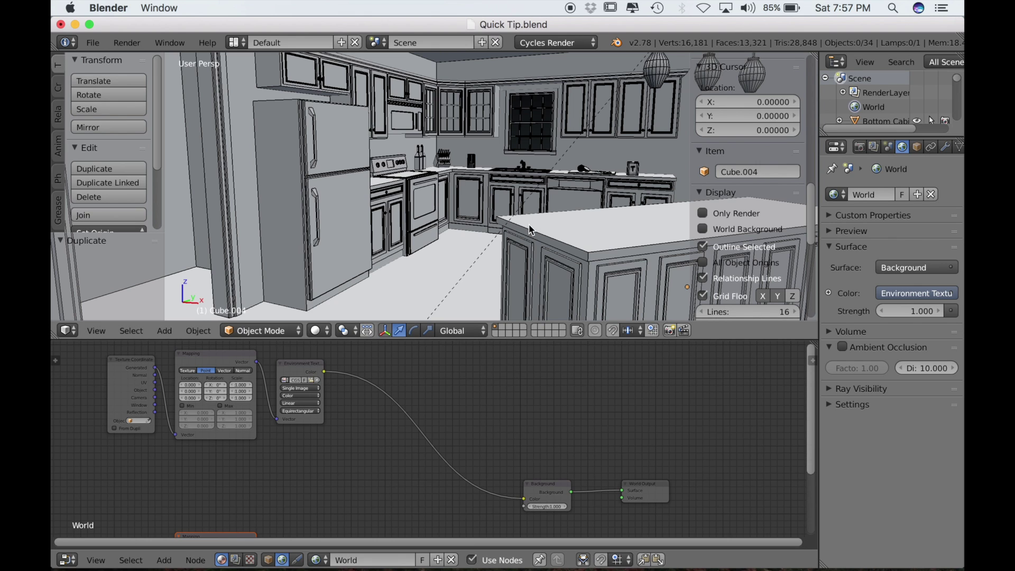
# Enable World Background display in the 3D viewport and inspect the sky around the kitchen and through its window.
pyautogui.click(699, 225)
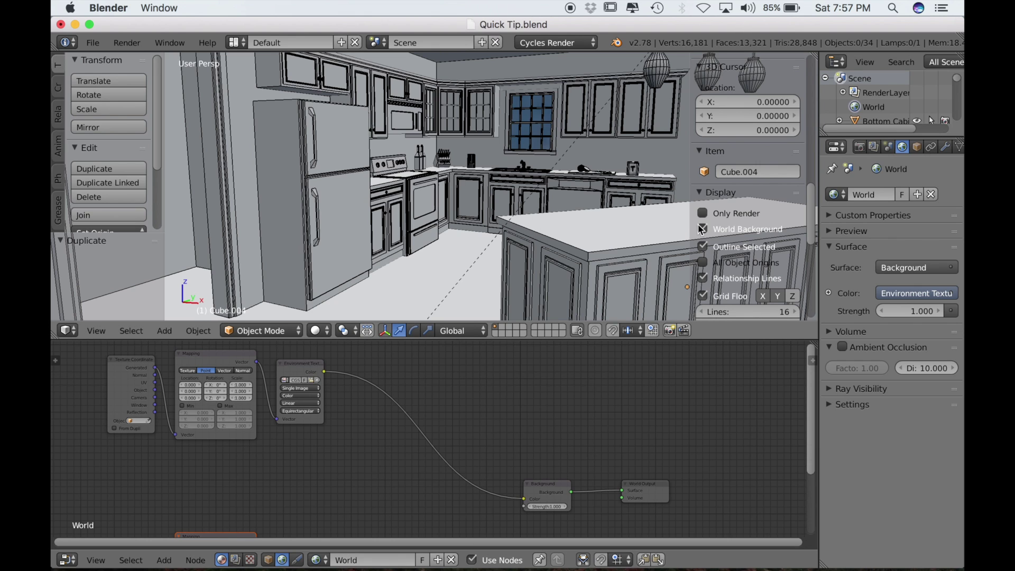
pyautogui.scroll(-5, 541, 201)
pyautogui.scroll(-5, 540, 201)
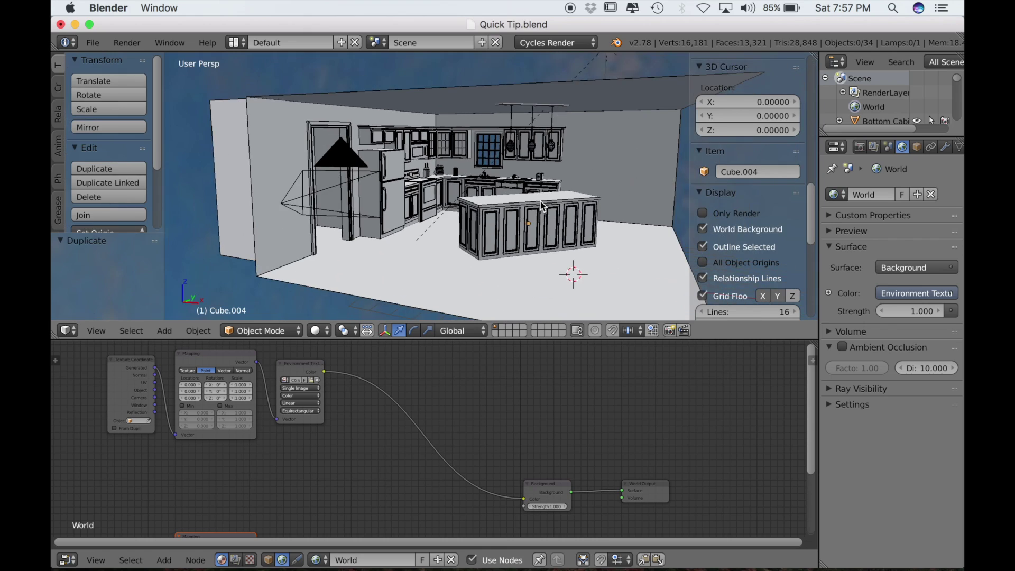
pyautogui.hscroll(3, 540, 201)
pyautogui.hscroll(-5, 541, 201)
pyautogui.hscroll(3, 540, 206)
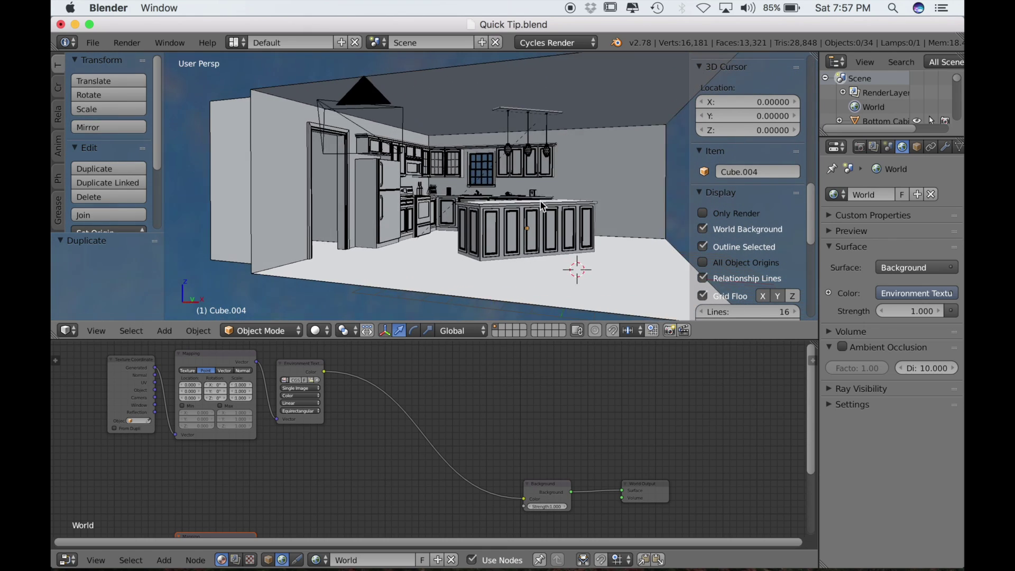
pyautogui.scroll(5, 541, 207)
pyautogui.scroll(1, 540, 201)
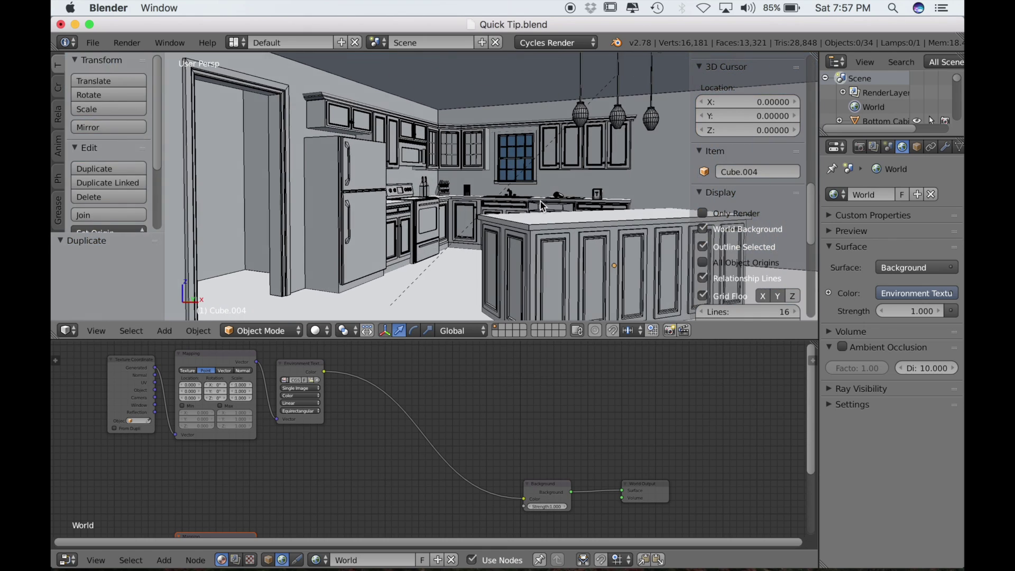
# Assign the other loaded image, not the sky, to the duplicated lower Environment Texture node.
pyautogui.scroll(-3, 281, 443)
pyautogui.scroll(-3, 281, 445)
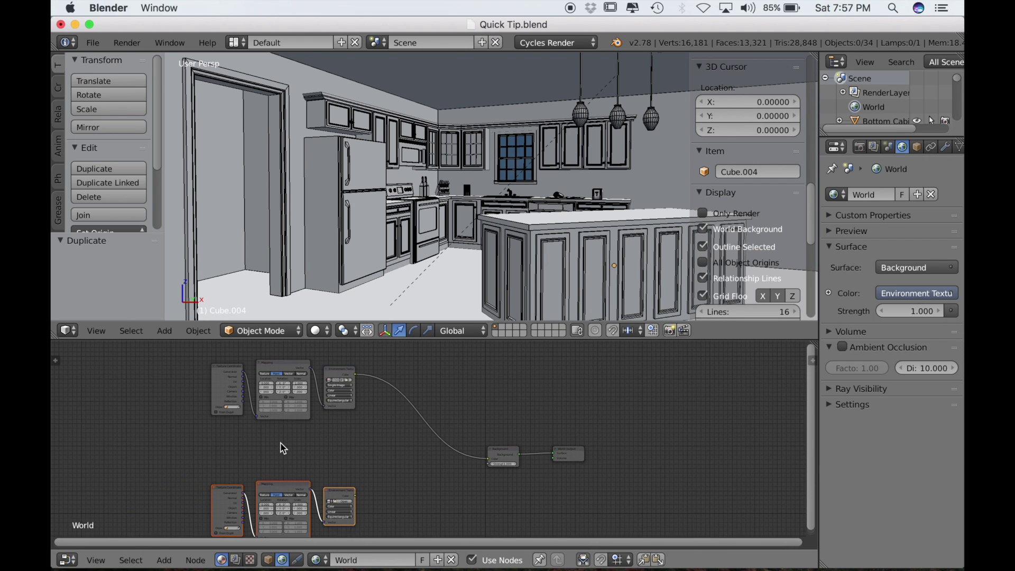
pyautogui.scroll(-4, 280, 443)
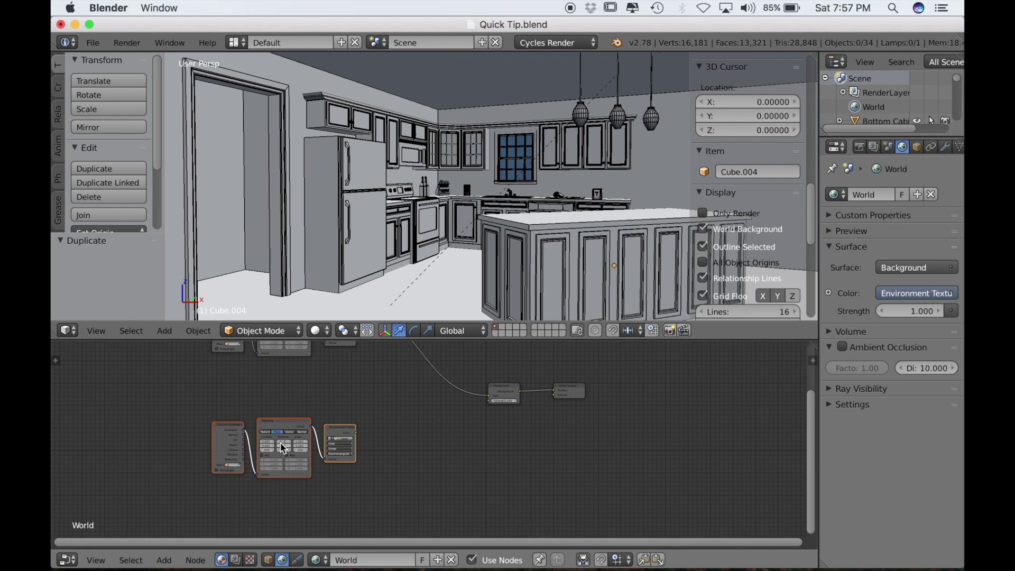
pyautogui.scroll(5, 280, 442)
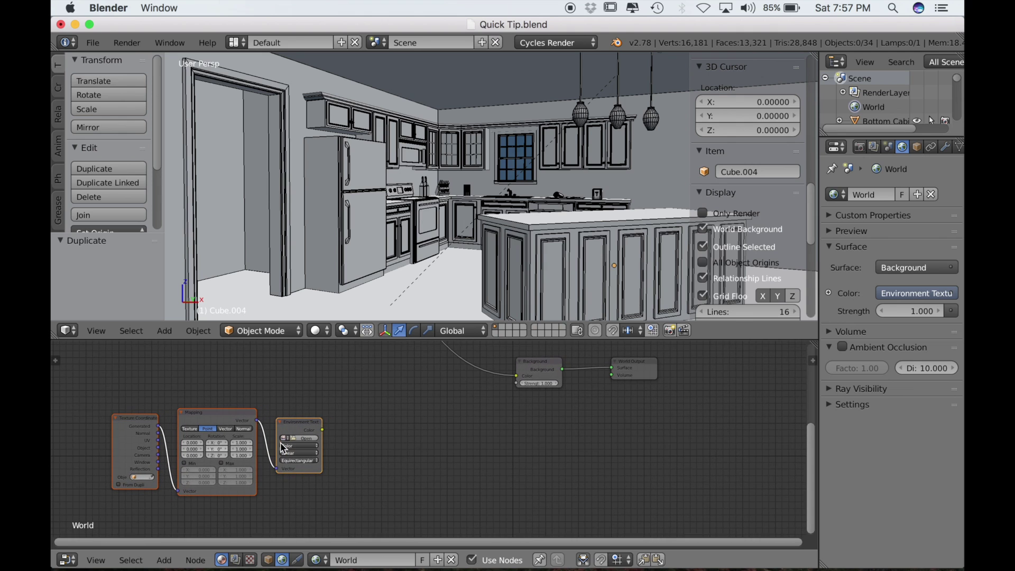
pyautogui.click(283, 439)
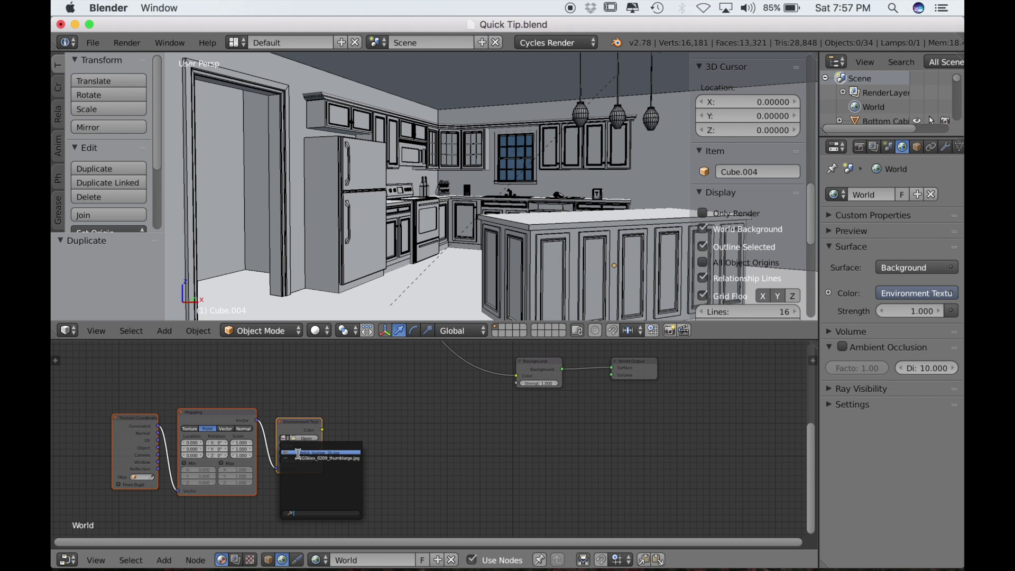
pyautogui.click(292, 452)
# Blend the upper and lower Environment Texture nodes through a Mix node into the Background, and inspect the backdrop around the kitchen.
pyautogui.scroll(-5, 359, 428)
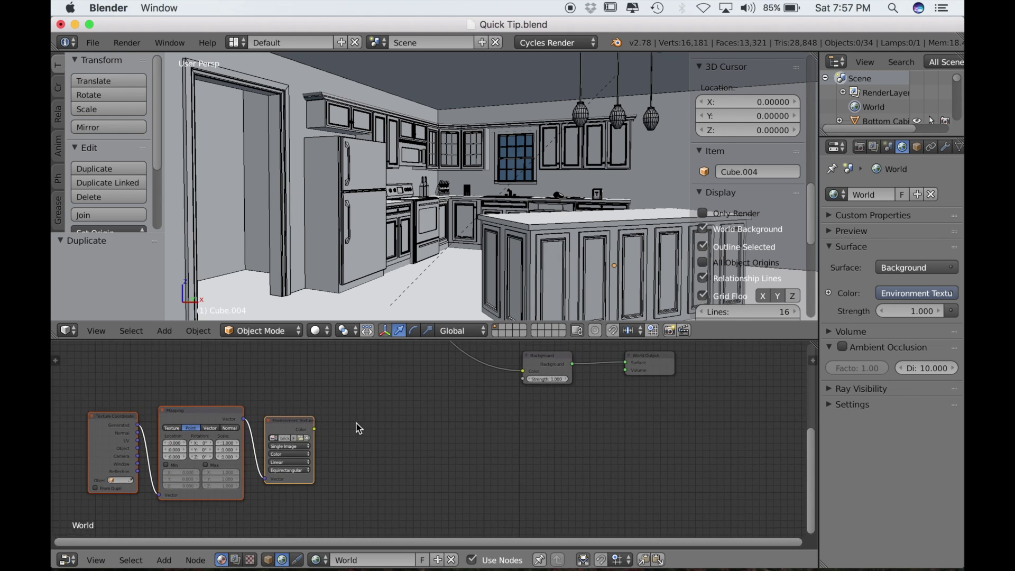
pyautogui.scroll(1, 356, 423)
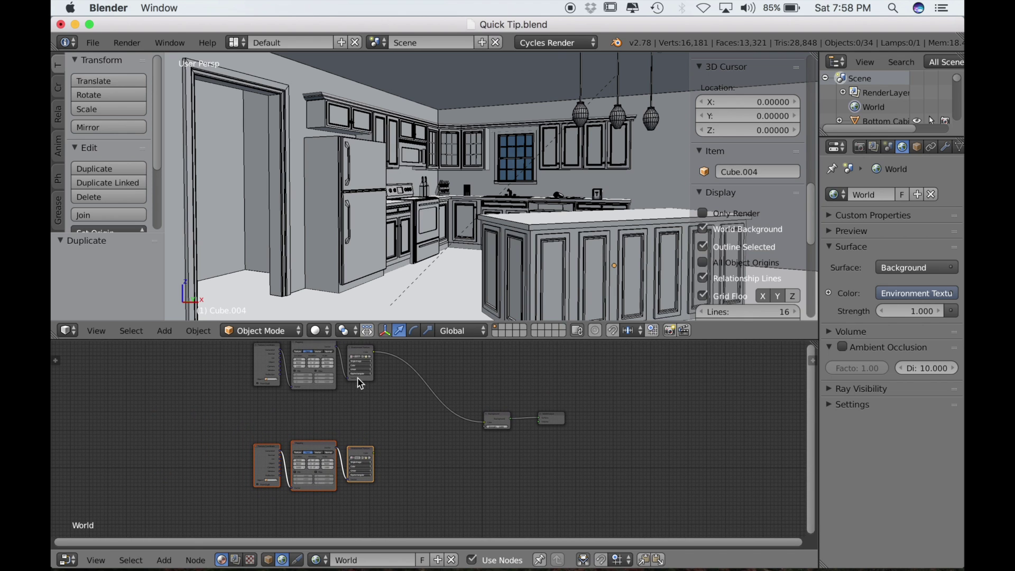
pyautogui.keyDown('ctrl'); pyautogui.keyDown('shift'); pyautogui.moveTo(358, 379); pyautogui.dragTo(360, 442, button='right'); pyautogui.keyUp('shift'); pyautogui.keyUp('ctrl')
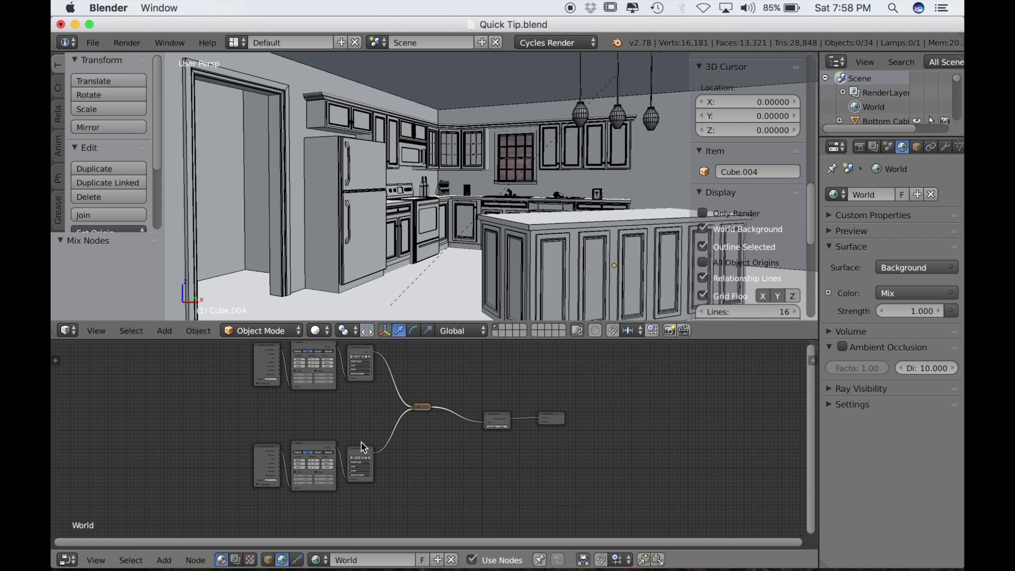
pyautogui.scroll(-10, 465, 273)
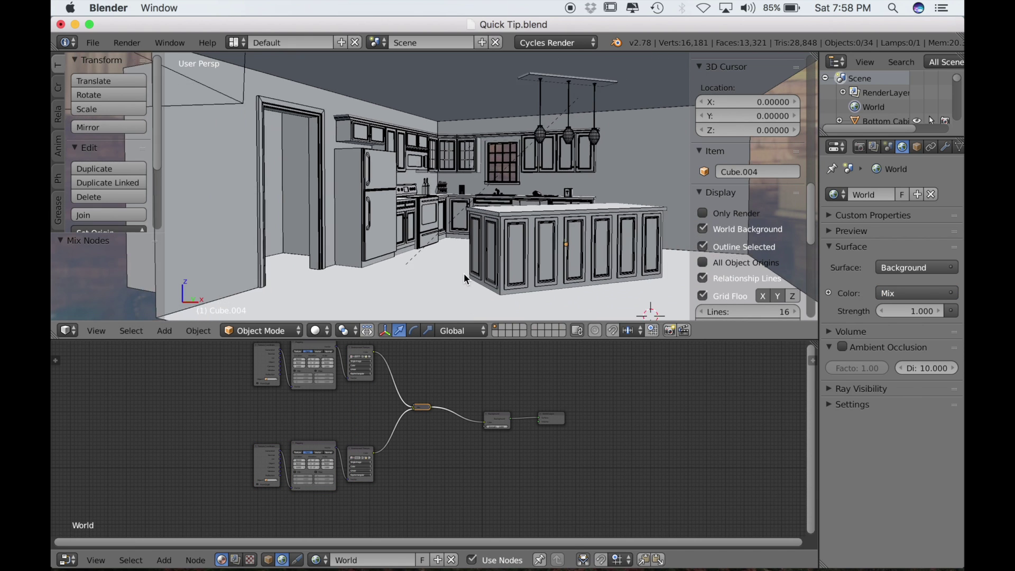
pyautogui.hscroll(5, 464, 273)
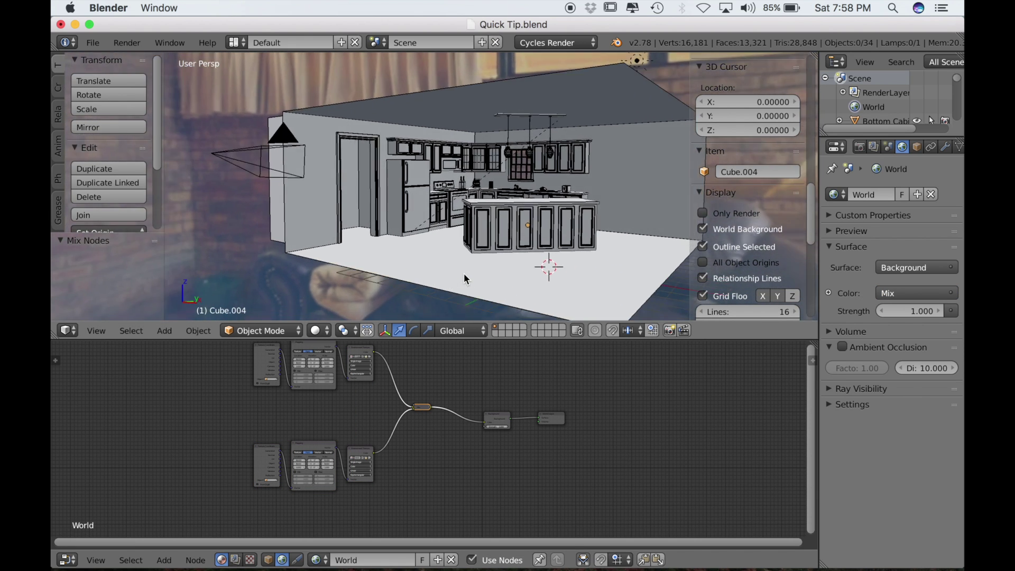
pyautogui.hscroll(-5, 465, 273)
pyautogui.hscroll(-3, 464, 273)
pyautogui.hscroll(5, 464, 273)
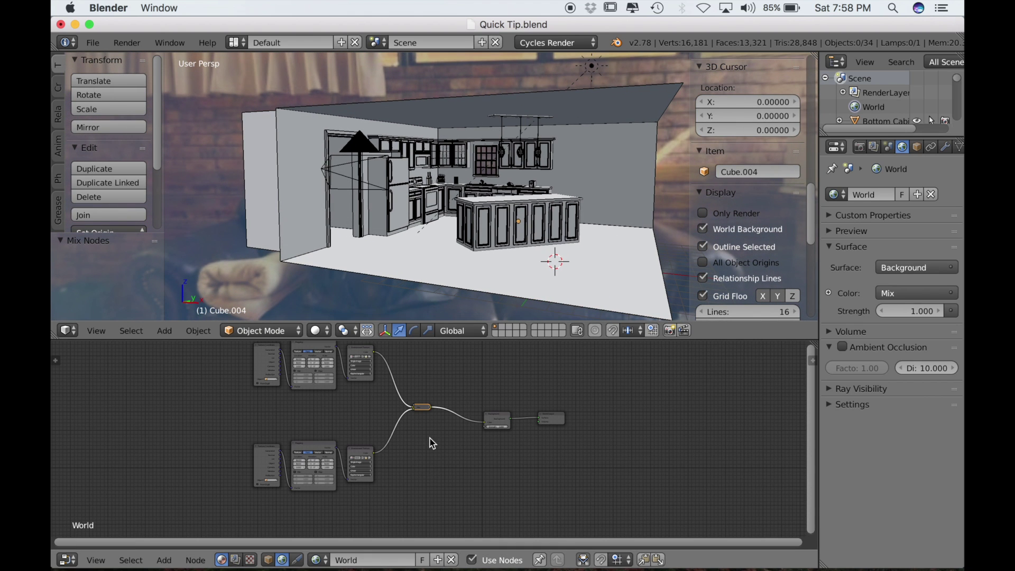
# Expand the collapsed Mix node and drive its Fac input with the Color output of a new Gradient Texture node.
pyautogui.scroll(5, 545, 414)
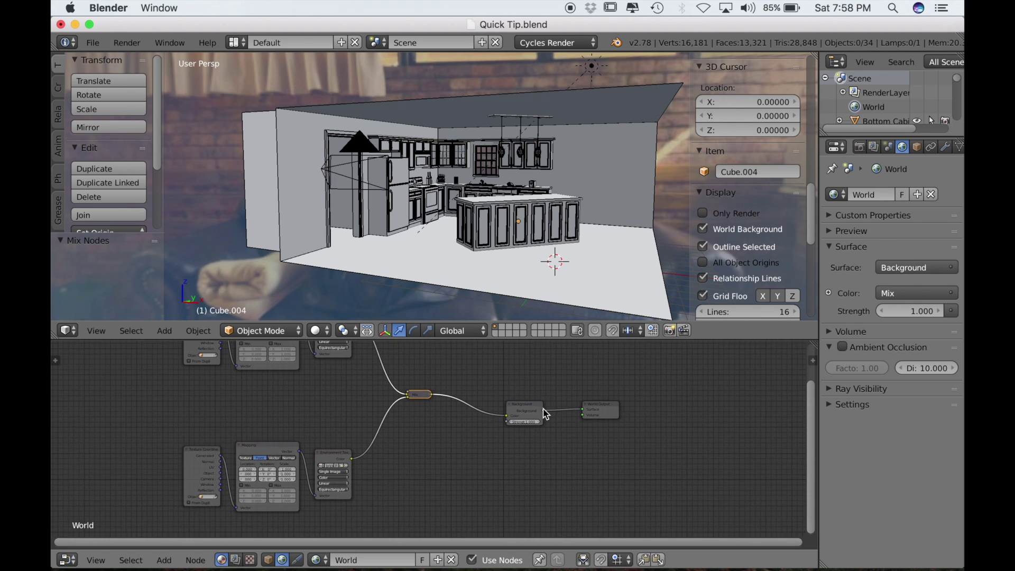
pyautogui.scroll(2, 544, 412)
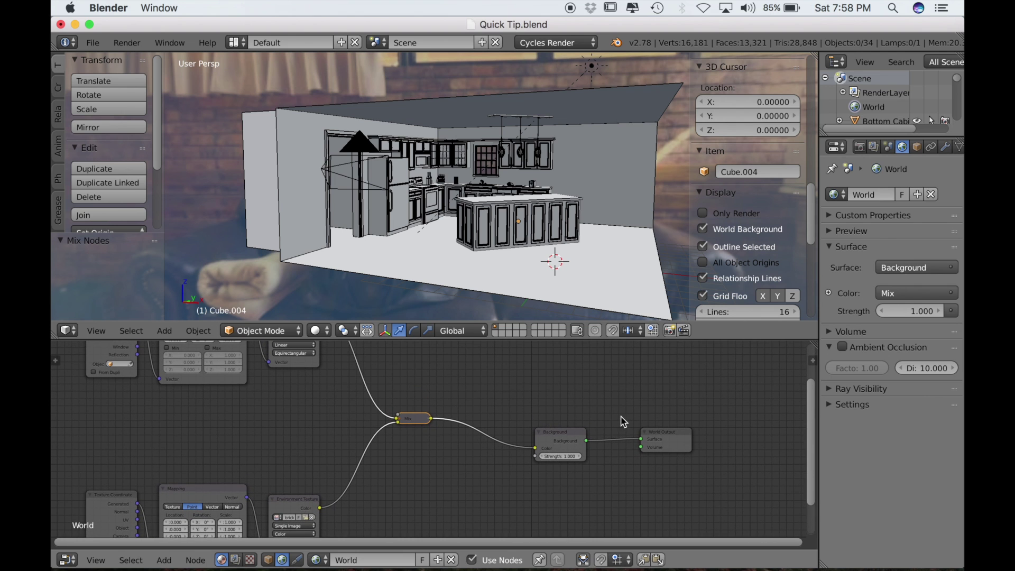
pyautogui.scroll(4, 469, 432)
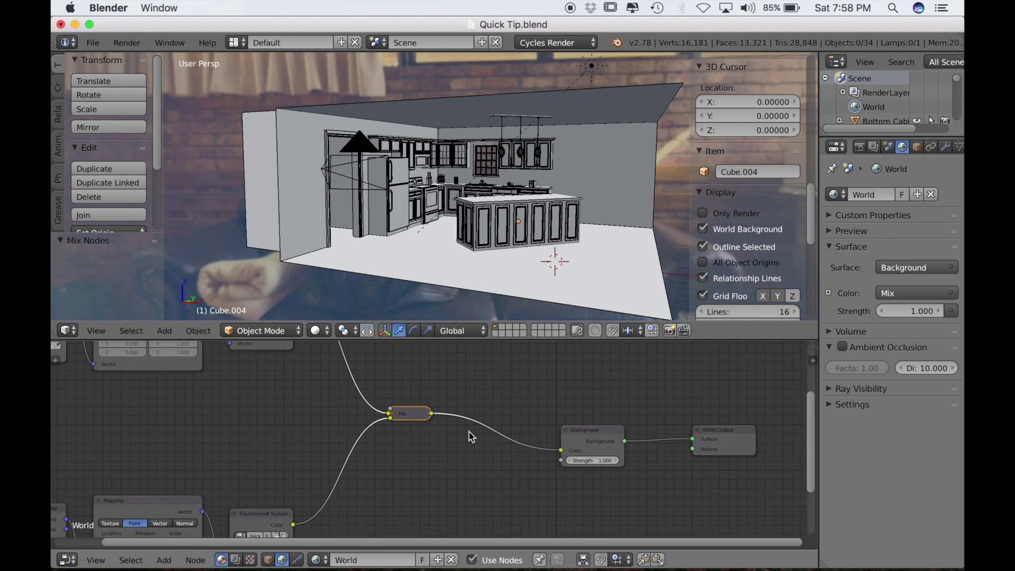
pyautogui.click(392, 413)
pyautogui.hscroll(-5, 264, 417)
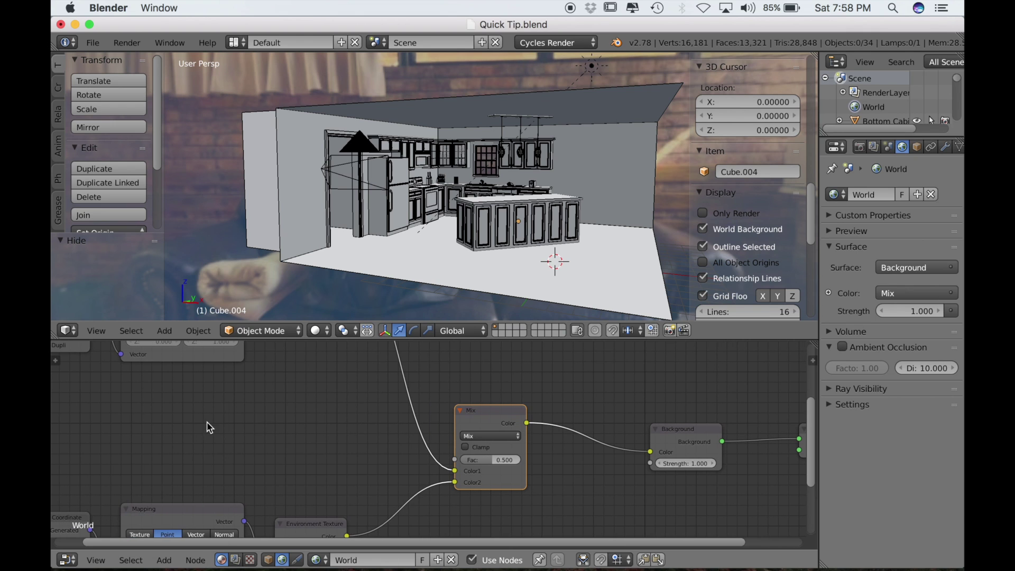
pyautogui.hotkey('shift', 'a')
pyautogui.moveTo(207, 423)
pyautogui.moveTo(204, 469)
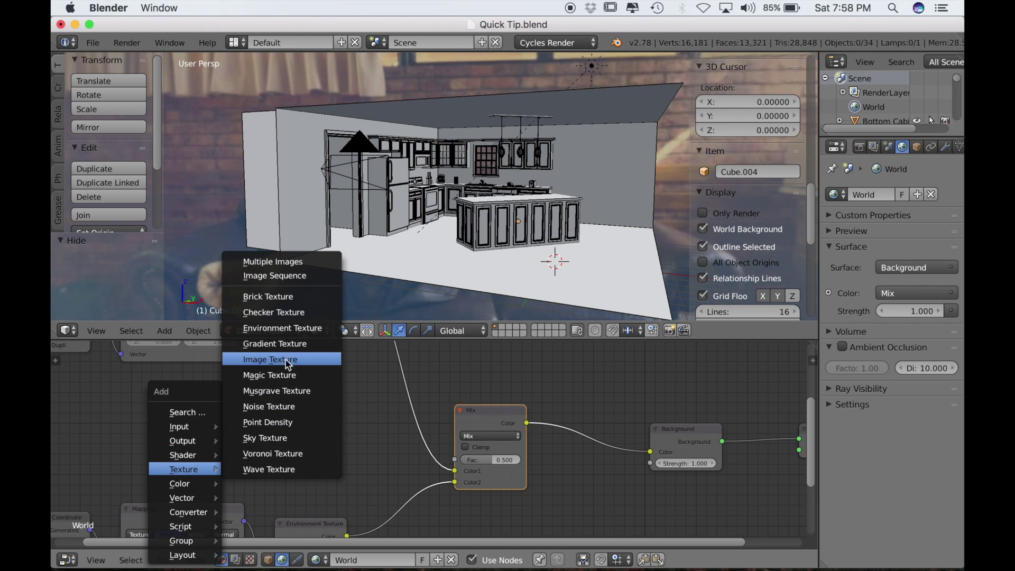
pyautogui.click(273, 357)
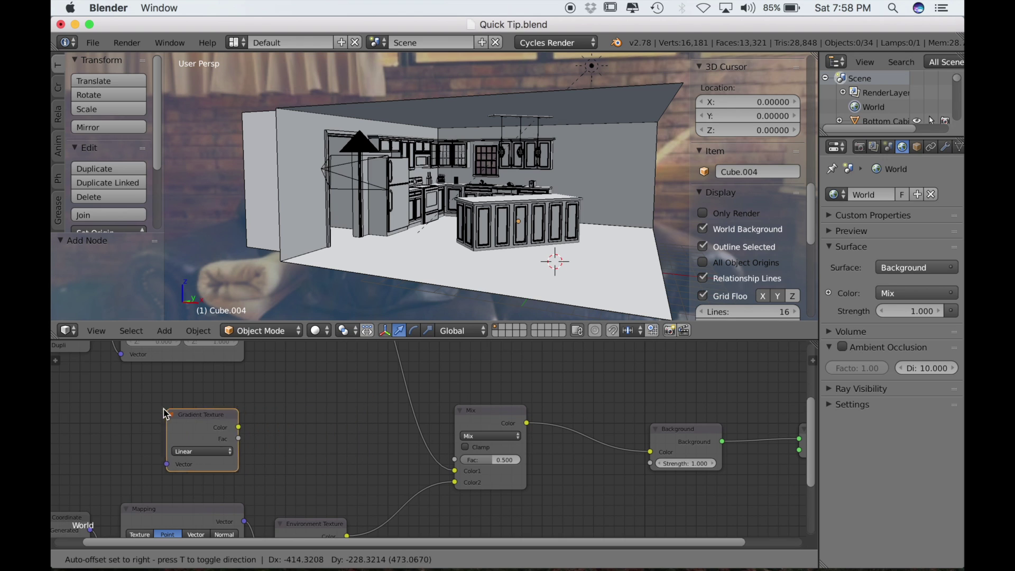
pyautogui.click(146, 413)
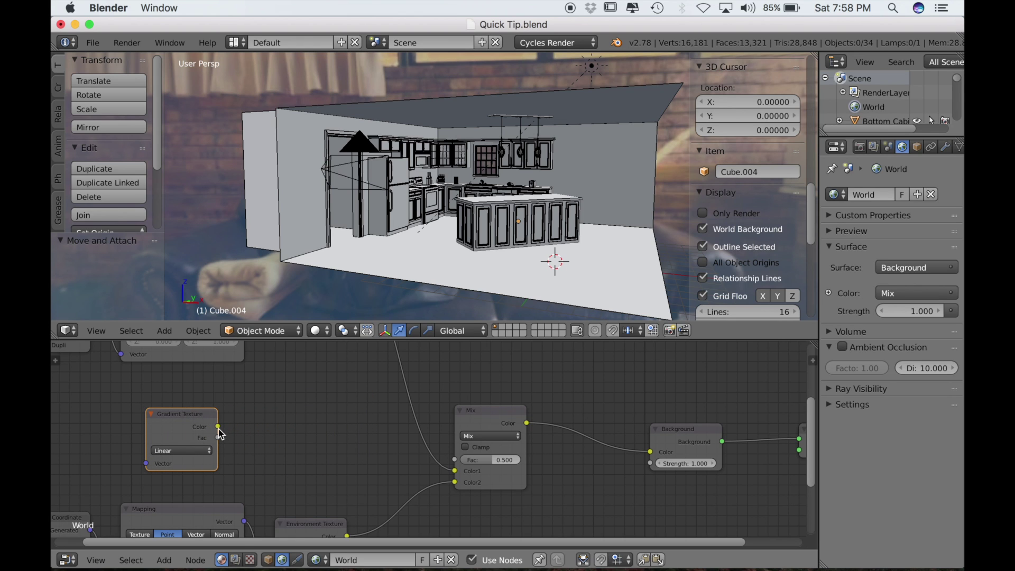
pyautogui.moveTo(218, 427); pyautogui.dragTo(461, 465)
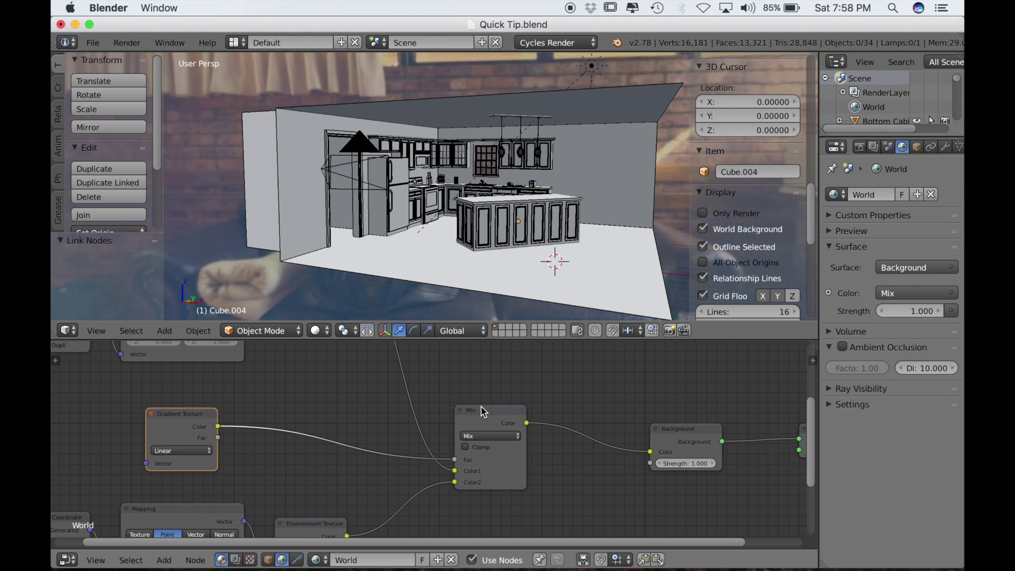
# Give the Gradient Texture node its own Texture Coordinate and Mapping nodes and move that pair farther away from it.
pyautogui.hscroll(-4, 231, 425)
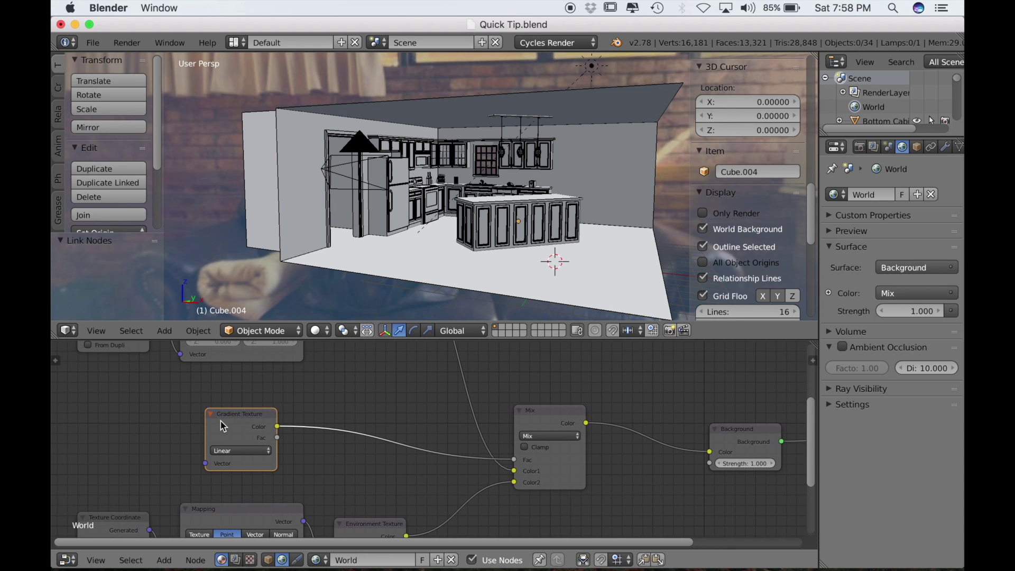
pyautogui.hotkey('ctrl', 't')
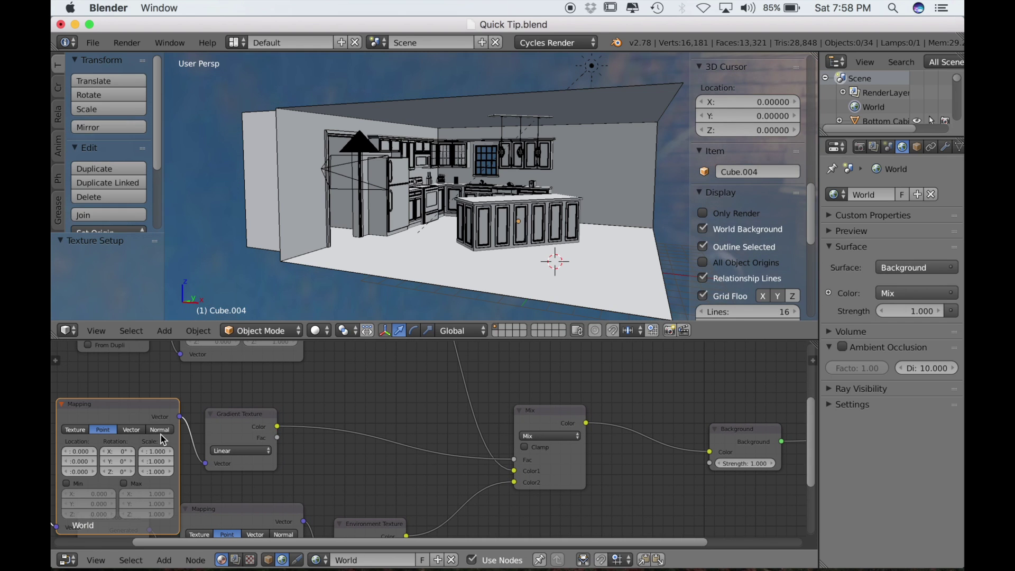
pyautogui.hscroll(-9, 161, 434)
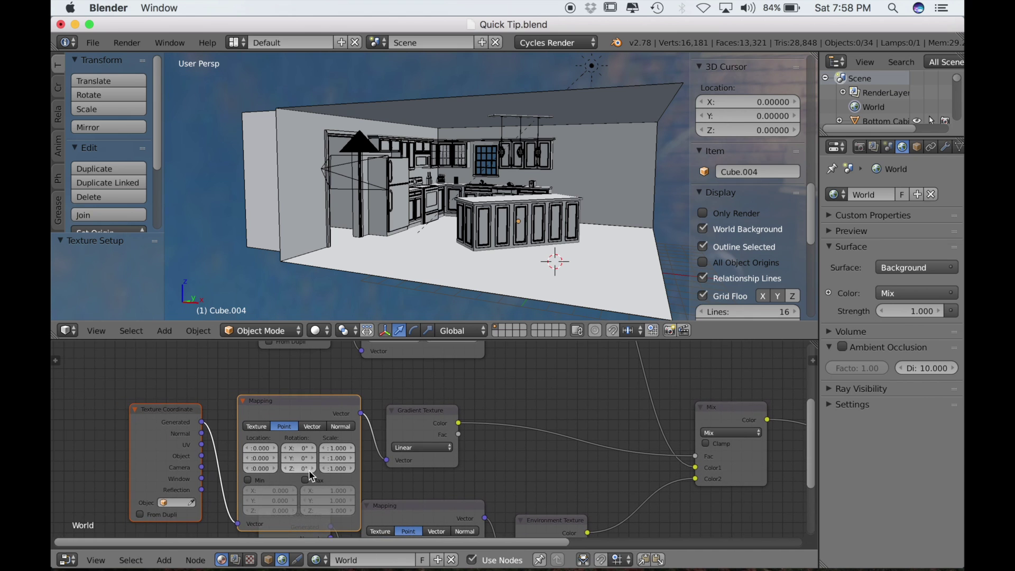
pyautogui.press('g')
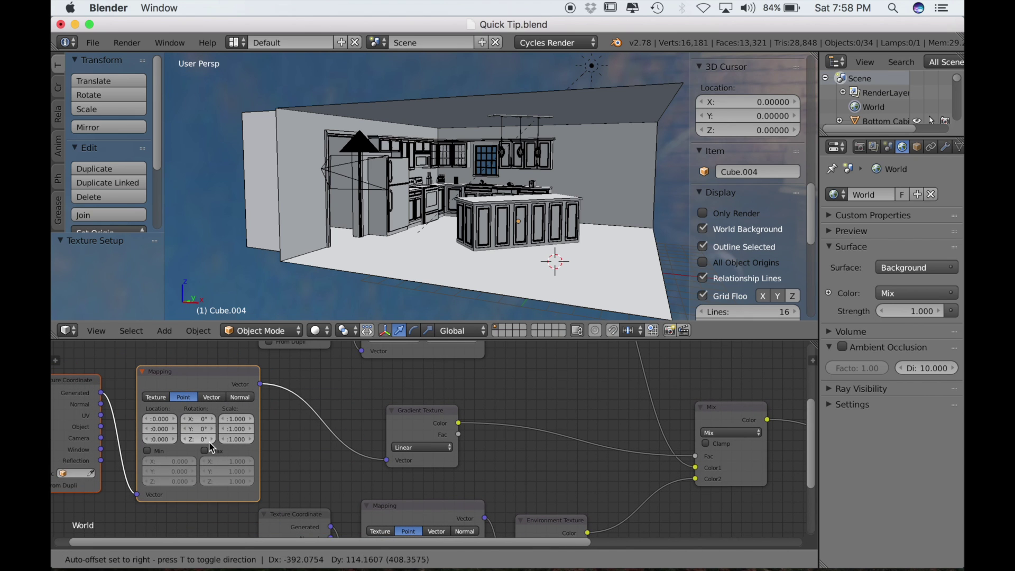
pyautogui.click(211, 448)
# Insert a ColorRamp node on the link between the Gradient Texture and the Mix node's Fac input.
pyautogui.hotkey('shift', 'a')
pyautogui.moveTo(479, 468)
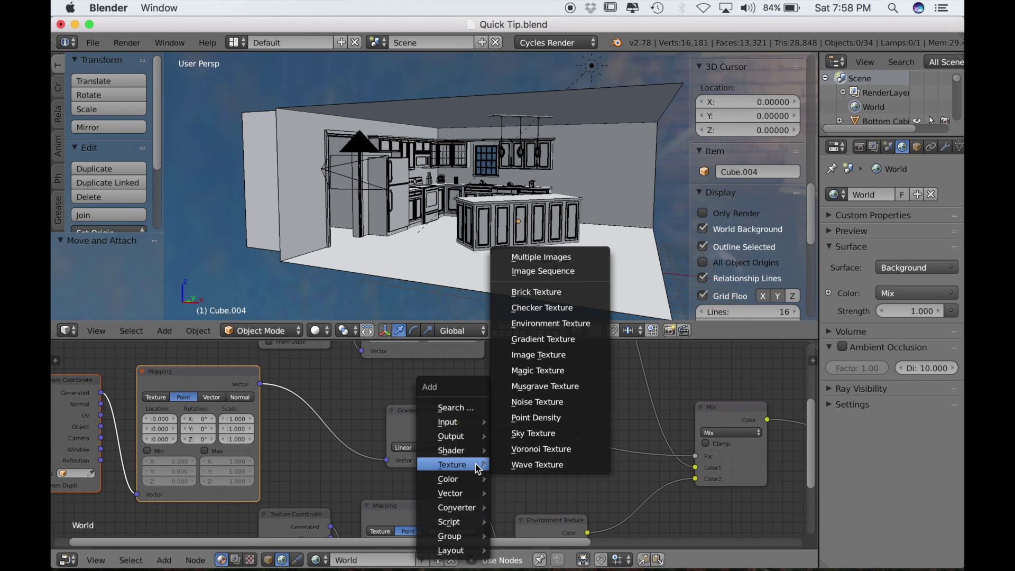
pyautogui.moveTo(462, 508)
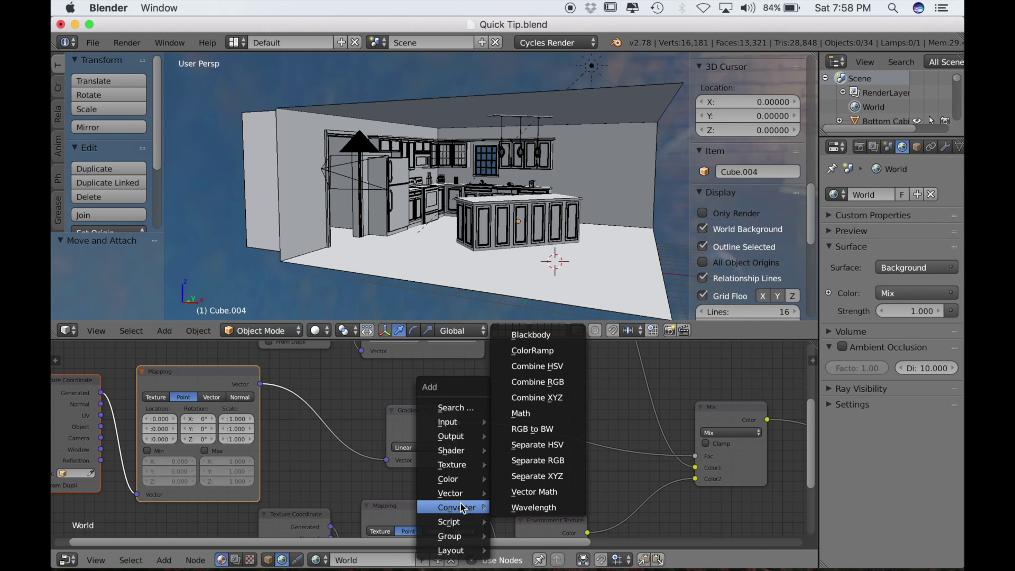
pyautogui.click(550, 350)
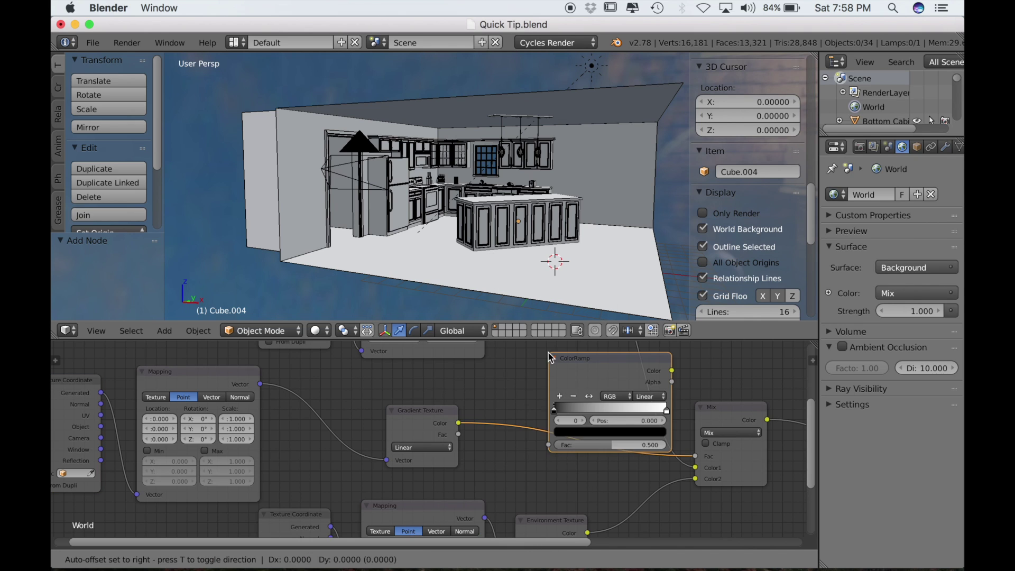
pyautogui.click(490, 382)
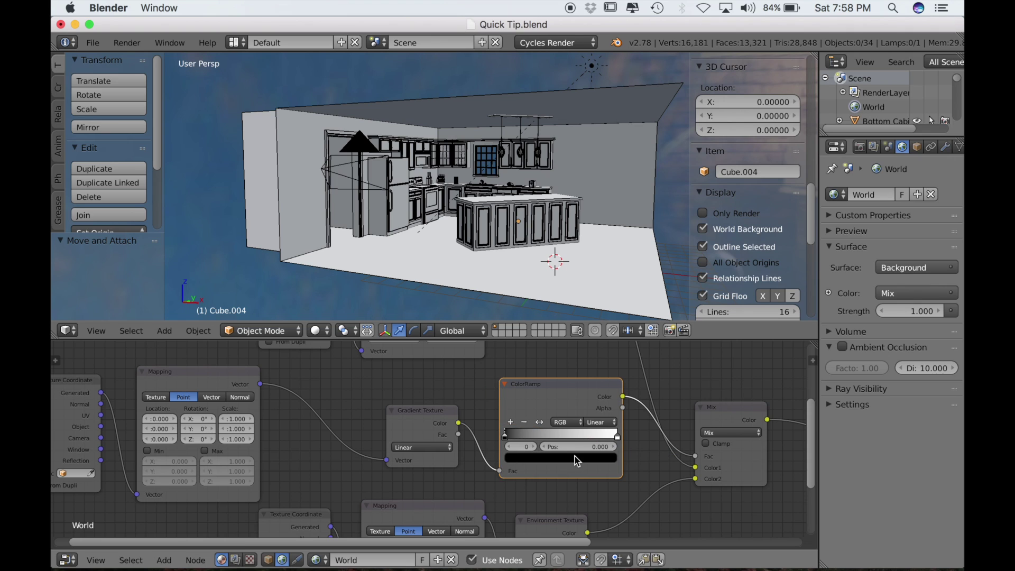
# Bring the ColorRamp's black and white stops together near the middle, with white at 0.514, and inspect the backdrop split around the kitchen.
pyautogui.moveTo(504, 435); pyautogui.dragTo(563, 437)
pyautogui.scroll(-1, 530, 268)
pyautogui.scroll(-5, 529, 268)
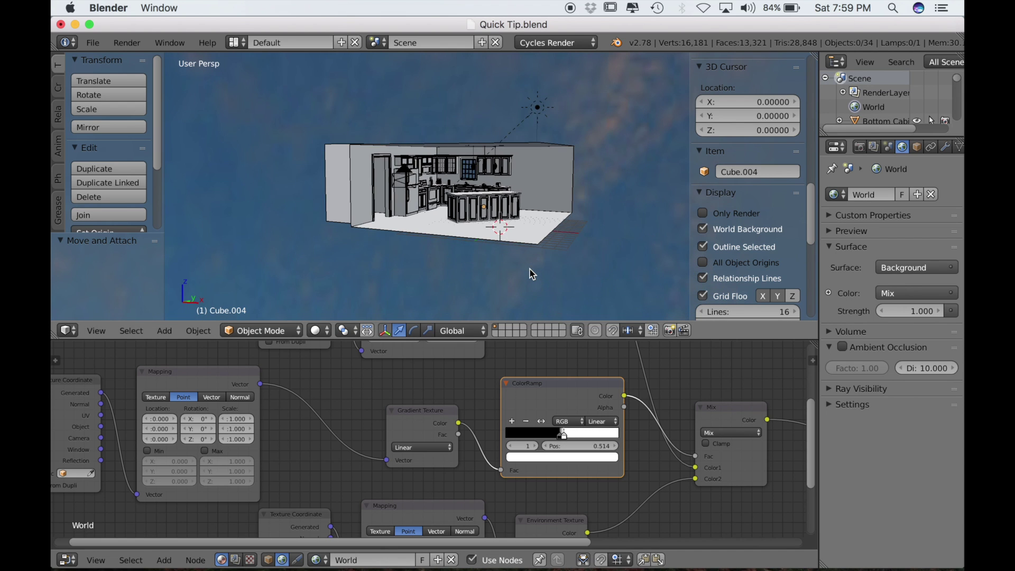
pyautogui.hscroll(-10, 529, 269)
pyautogui.hscroll(-5, 530, 269)
pyautogui.hscroll(10, 530, 269)
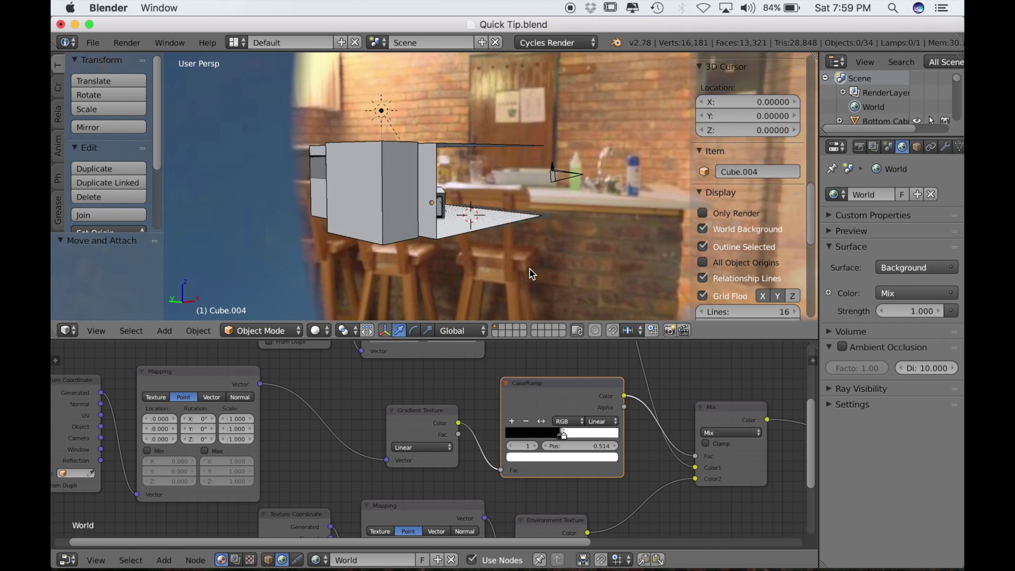
pyautogui.hscroll(1, 530, 269)
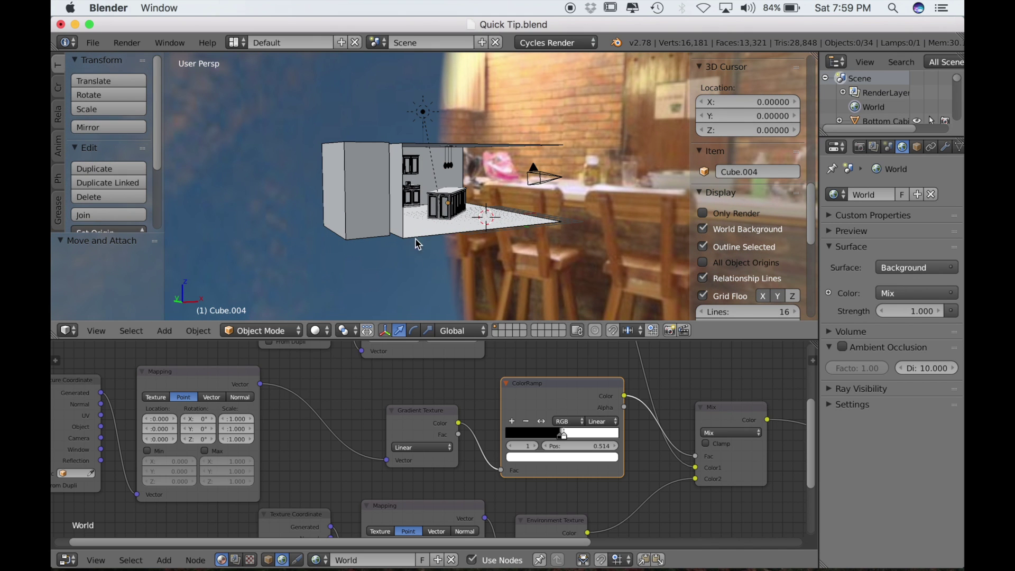
# Viewing the kitchen from above, set the X location of the gradient's Mapping node to 0.45.
pyautogui.press('KP_7')
pyautogui.scroll(-5, 496, 210)
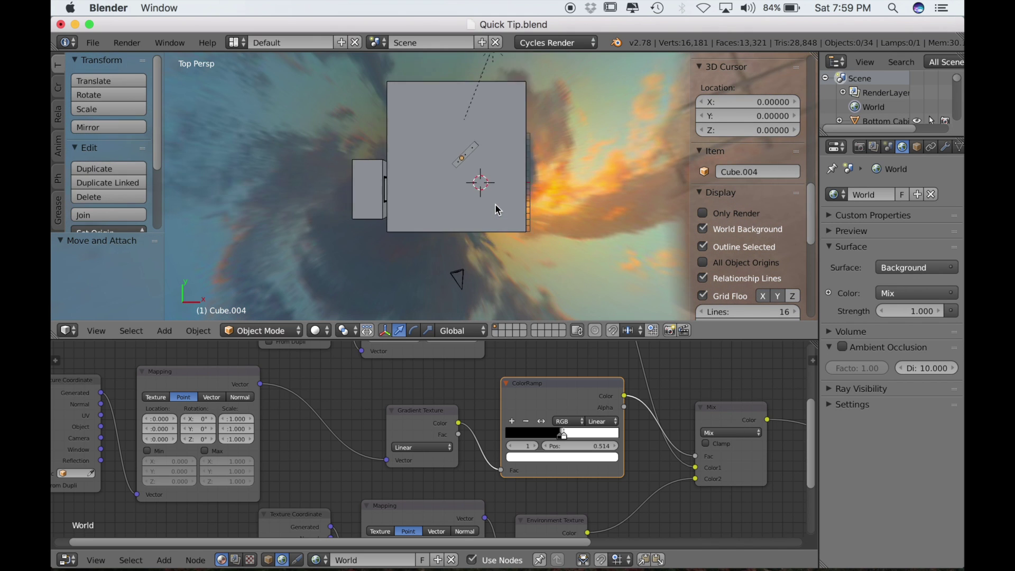
pyautogui.scroll(1, 496, 209)
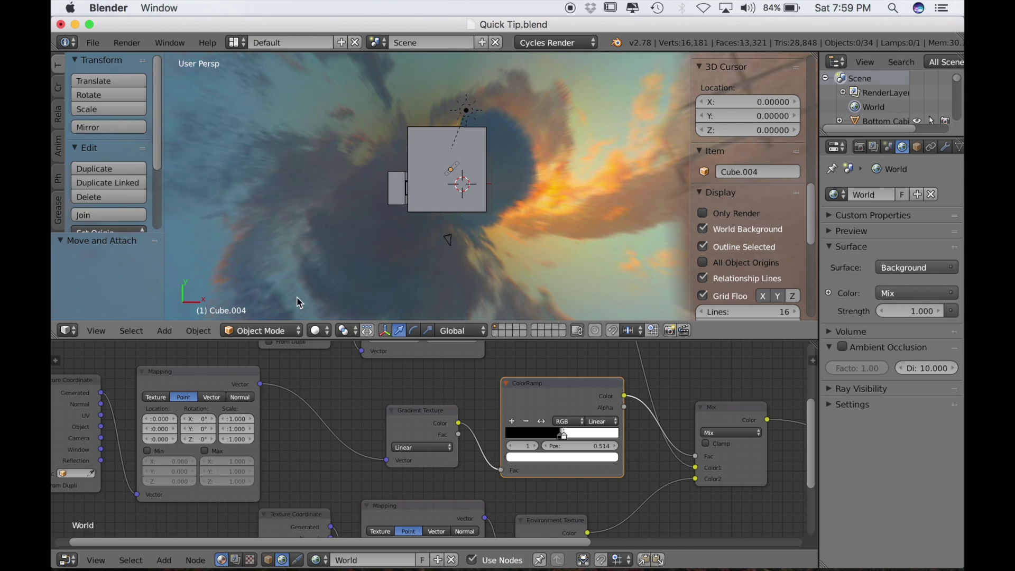
pyautogui.click(174, 419)
pyautogui.click(174, 419)
pyautogui.click(174, 419)
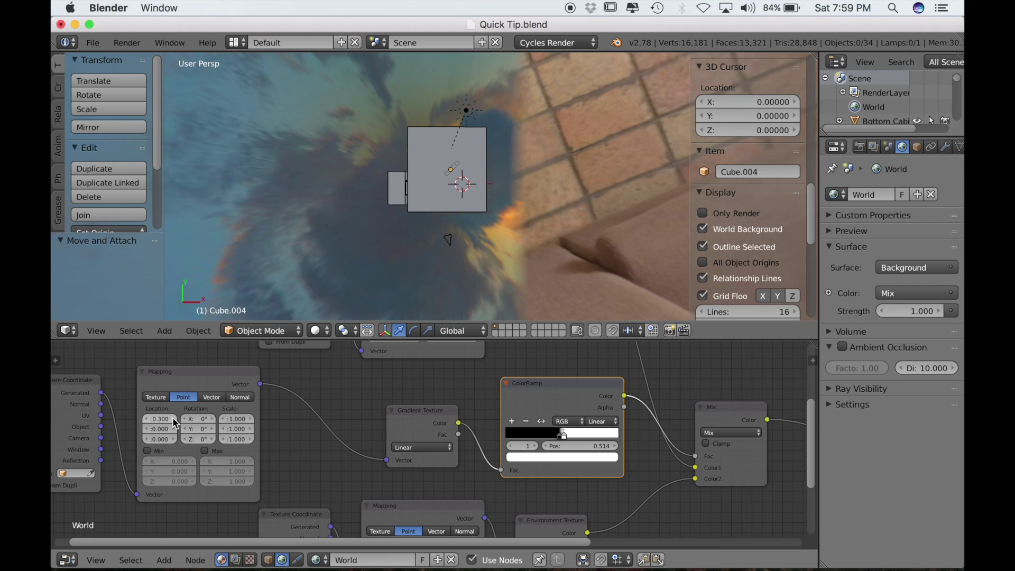
pyautogui.click(173, 419)
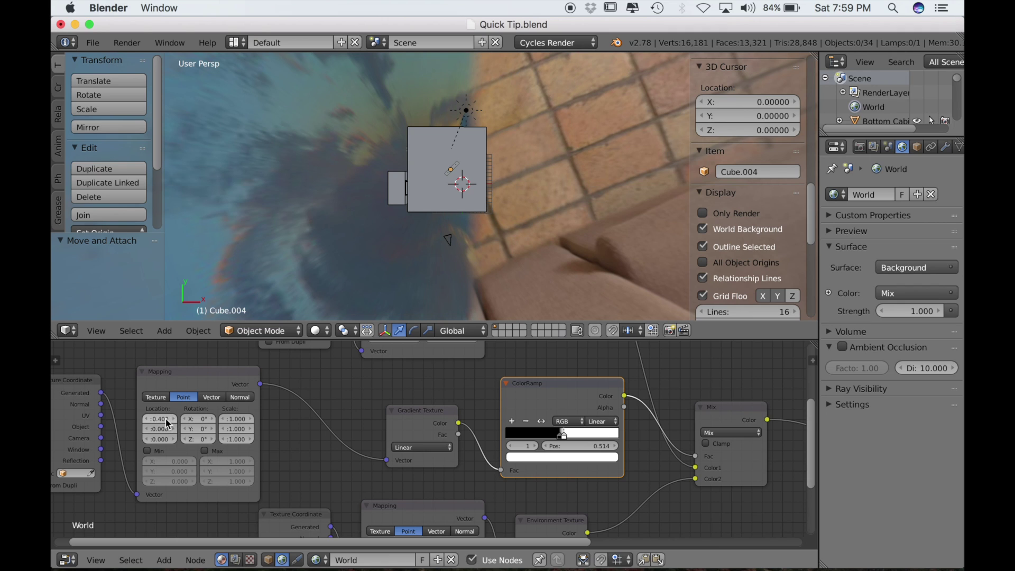
pyautogui.click(154, 416)
pyautogui.write('.45')
pyautogui.press('Return')
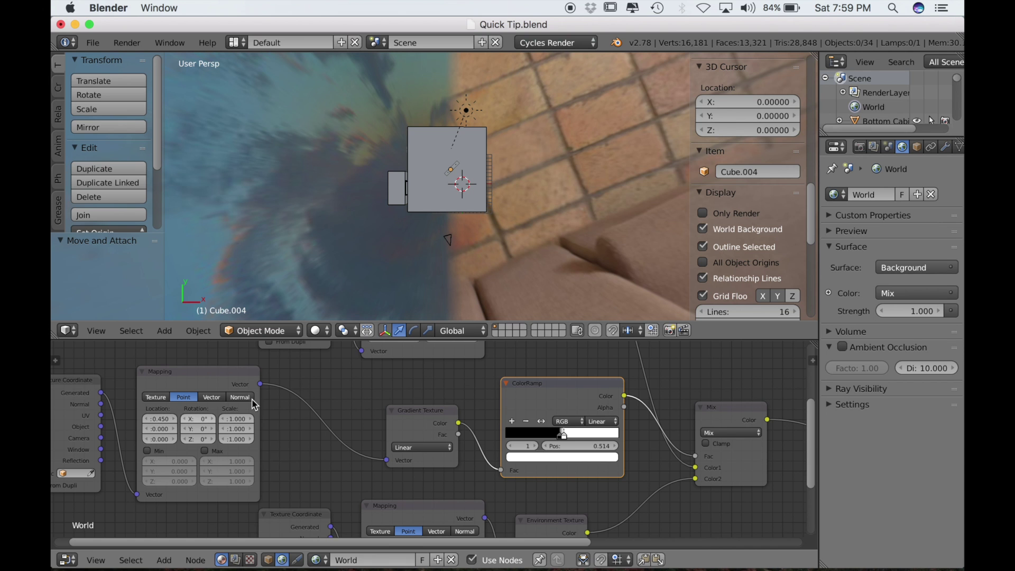
# Examine where the sky meets the interior image around the kitchen, and review the gradient's node chain feeding the Mix node.
pyautogui.scroll(-5, 394, 182)
pyautogui.scroll(-5, 394, 185)
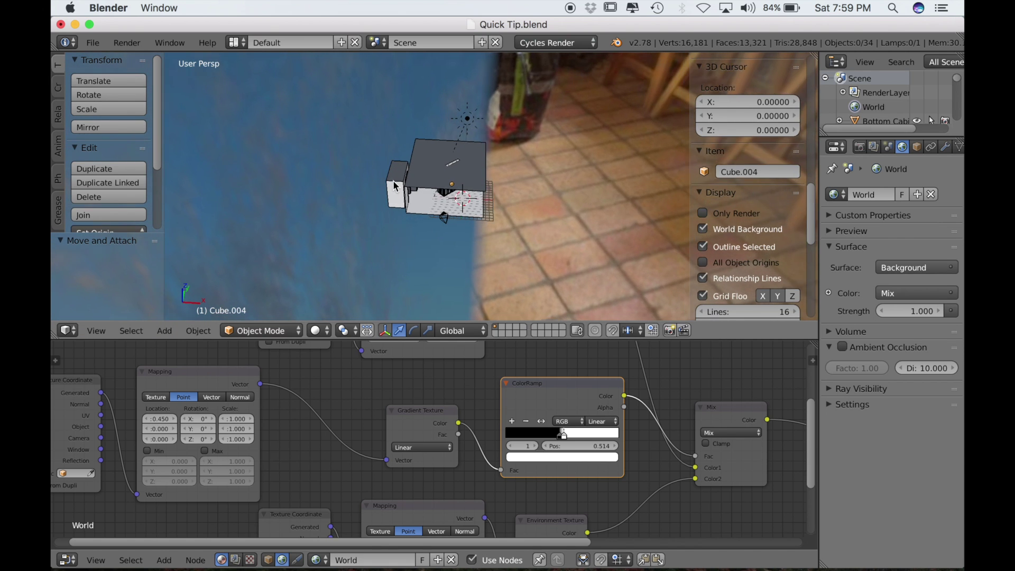
pyautogui.scroll(-3, 393, 184)
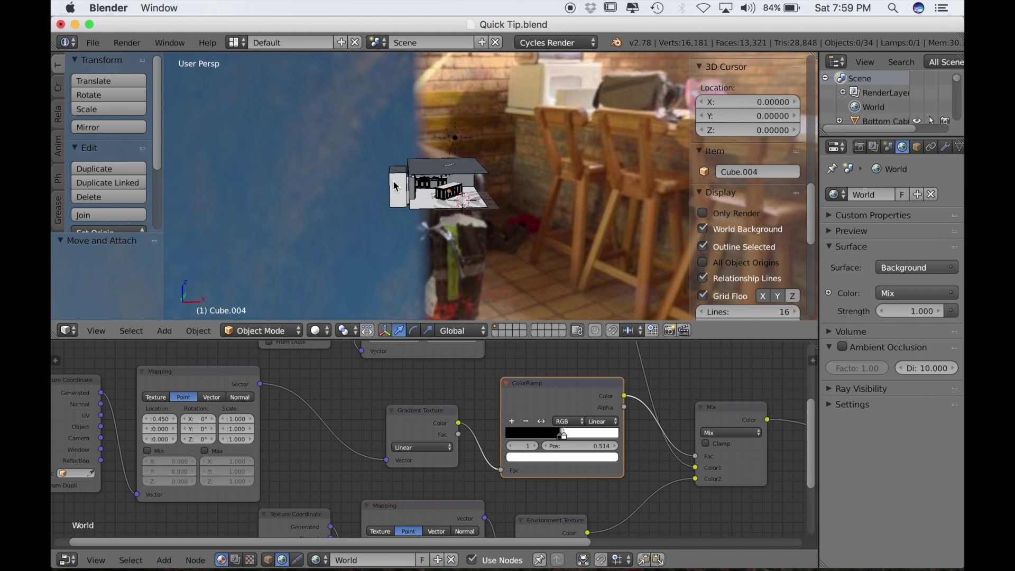
pyautogui.scroll(6, 393, 181)
pyautogui.scroll(-3, 394, 185)
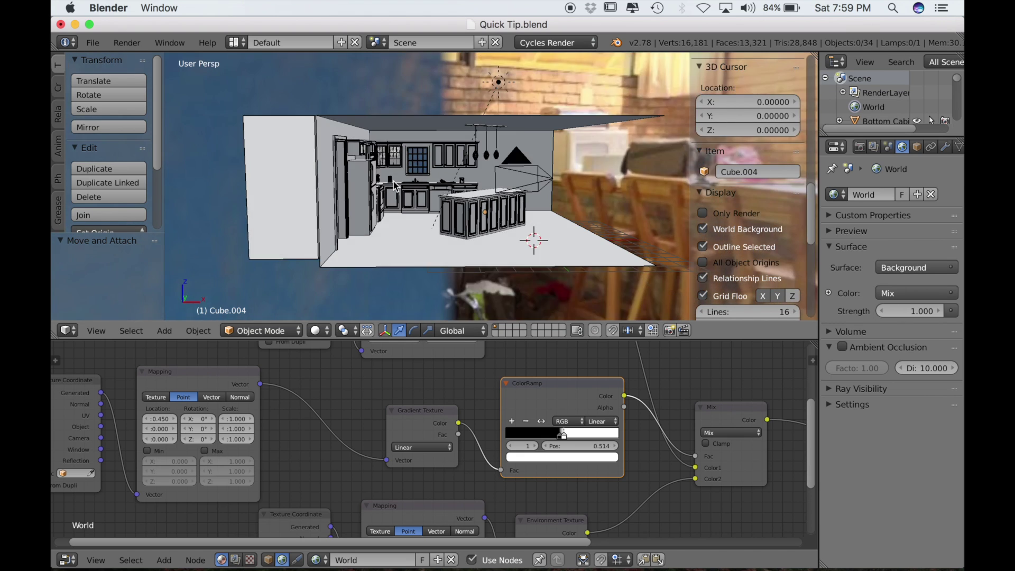
pyautogui.scroll(-4, 382, 453)
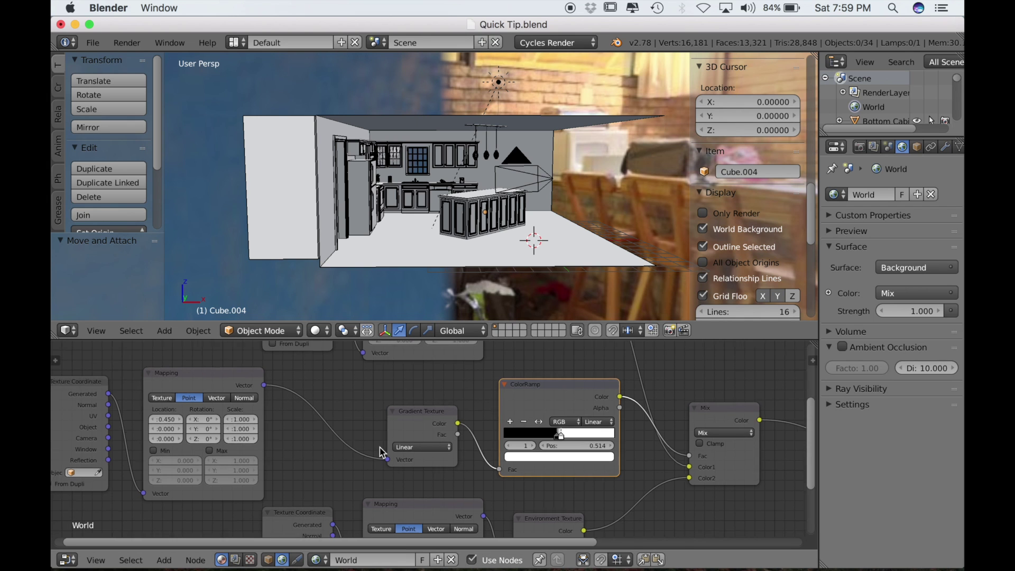
pyautogui.hscroll(-3, 312, 461)
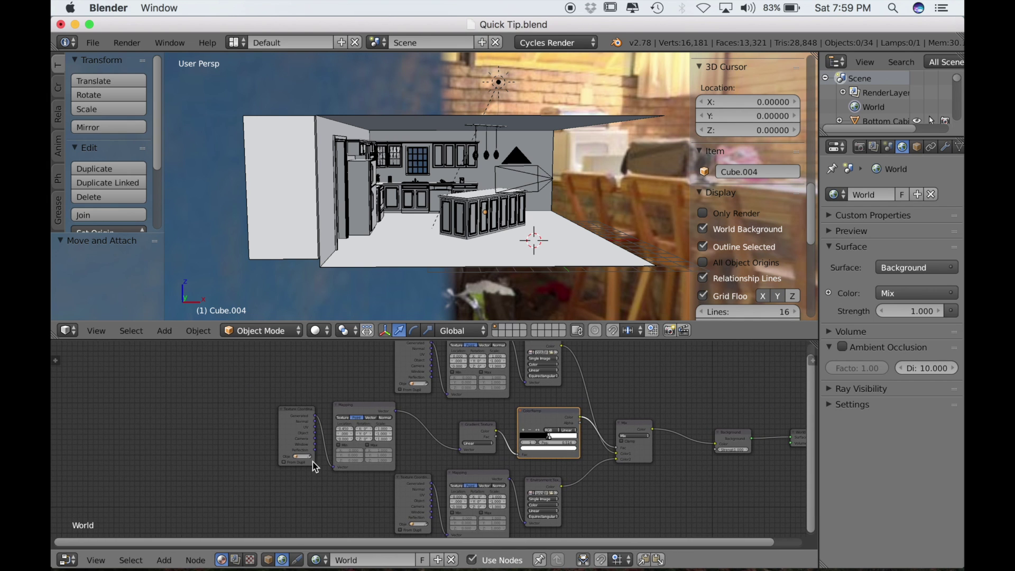
pyautogui.scroll(-2, 312, 461)
pyautogui.scroll(1, 312, 461)
pyautogui.scroll(6, 312, 461)
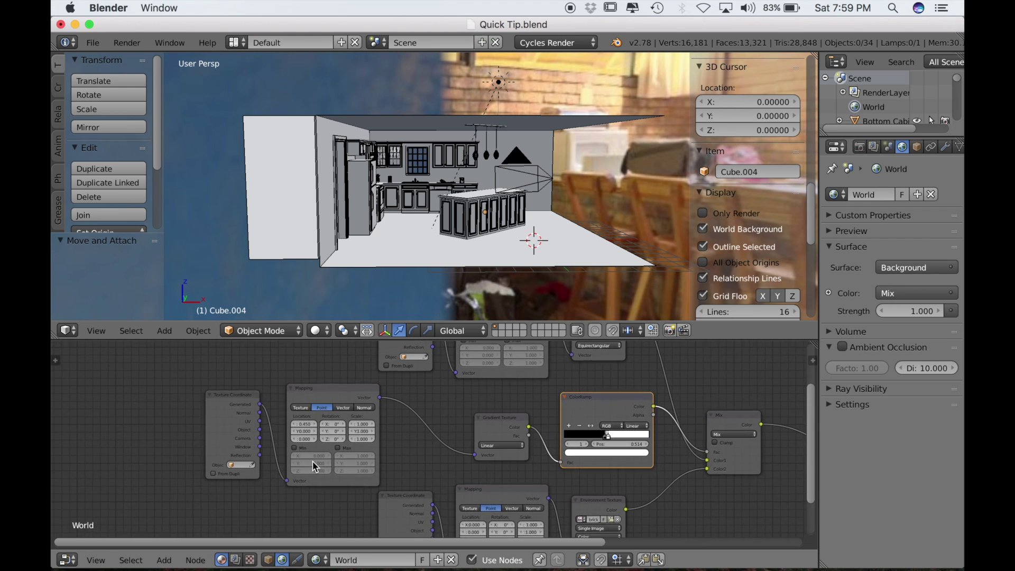
pyautogui.scroll(1, 313, 461)
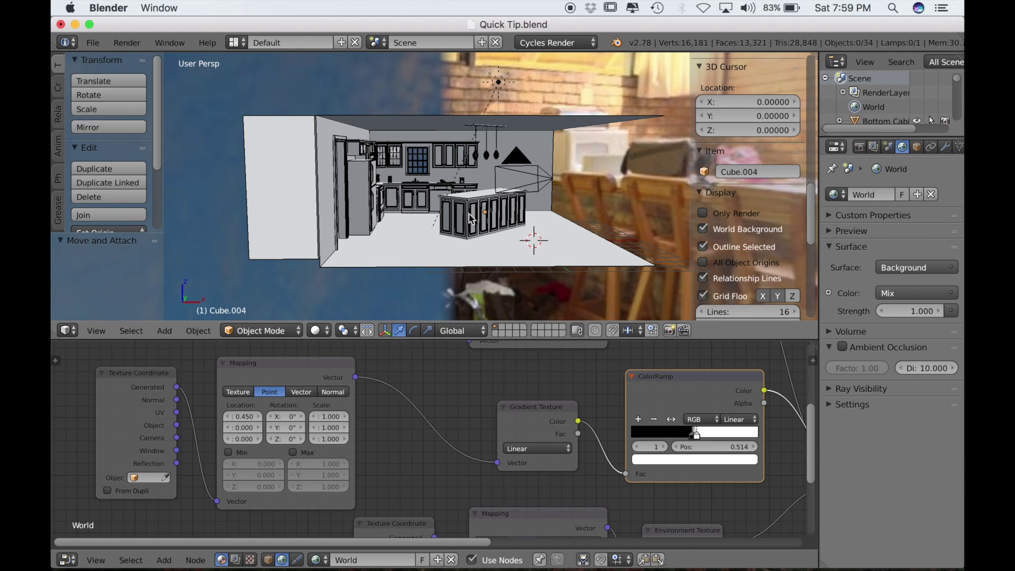
# Set the Z rotation of the gradient's Mapping node to about 42.8° and inspect the angled backdrop split around the kitchen.
pyautogui.press('KP_7')
pyautogui.scroll(-5, 535, 221)
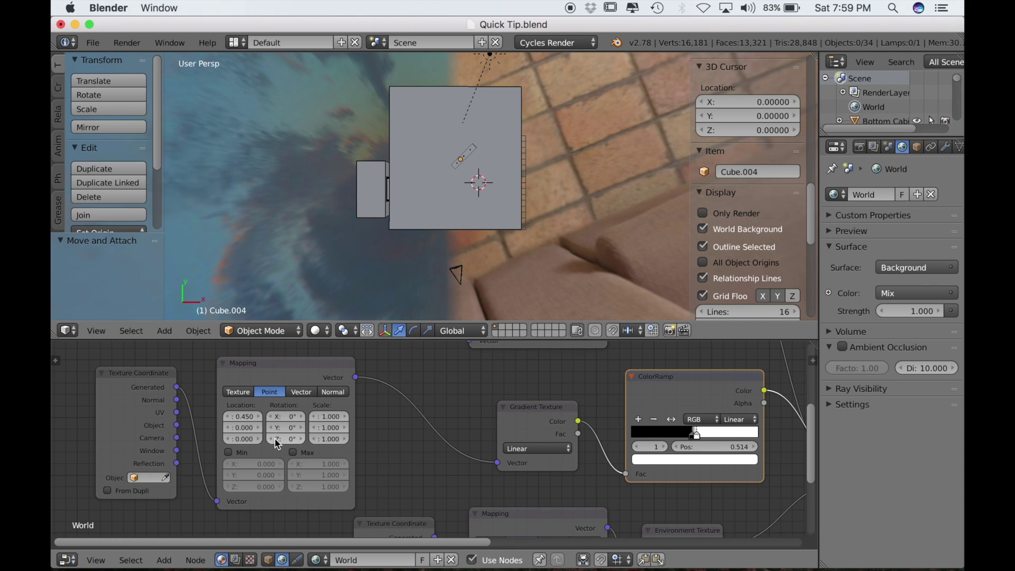
pyautogui.moveTo(287, 439); pyautogui.dragTo(310, 439)
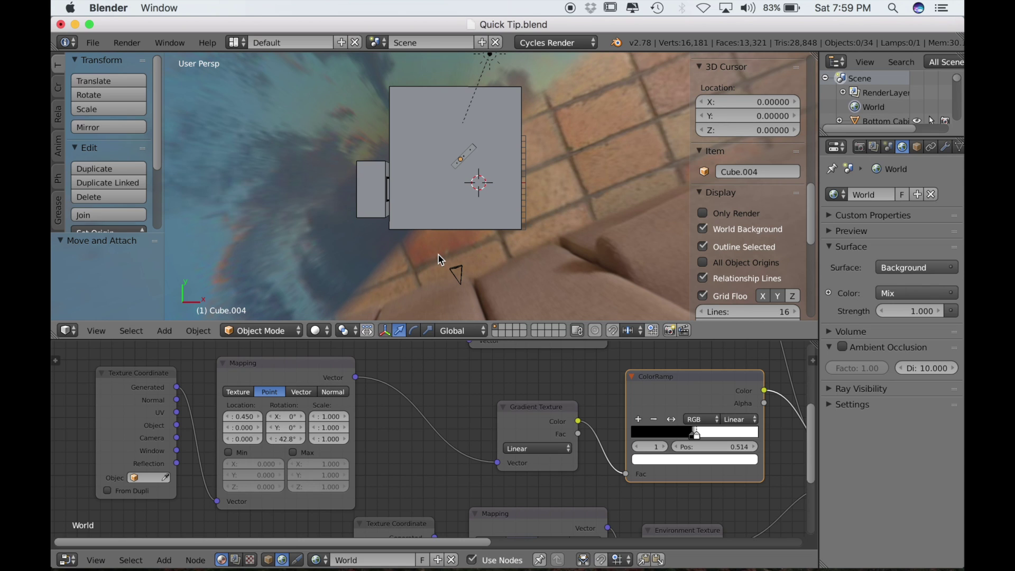
pyautogui.scroll(-2, 438, 255)
pyautogui.scroll(-8, 439, 255)
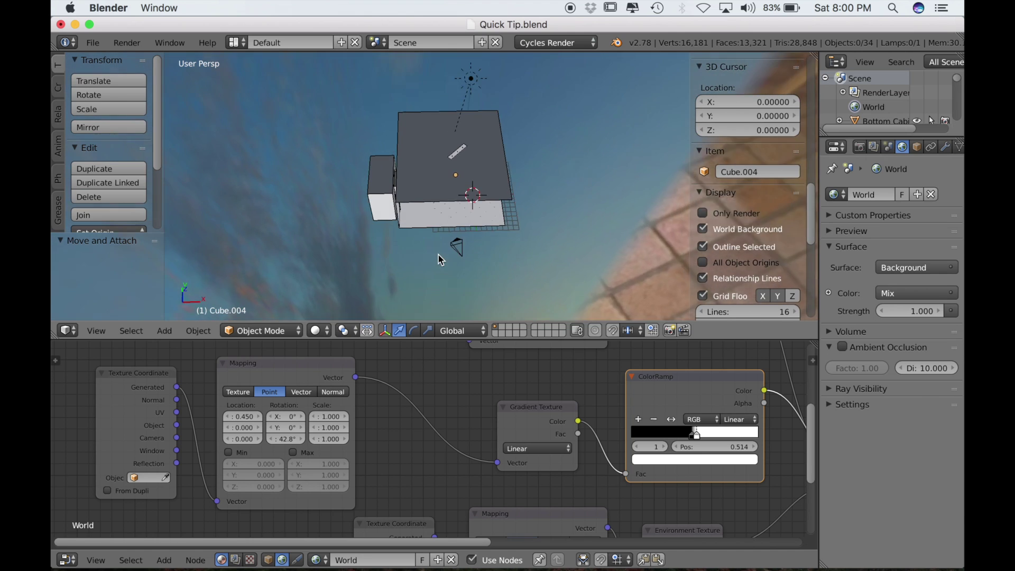
pyautogui.scroll(5, 439, 255)
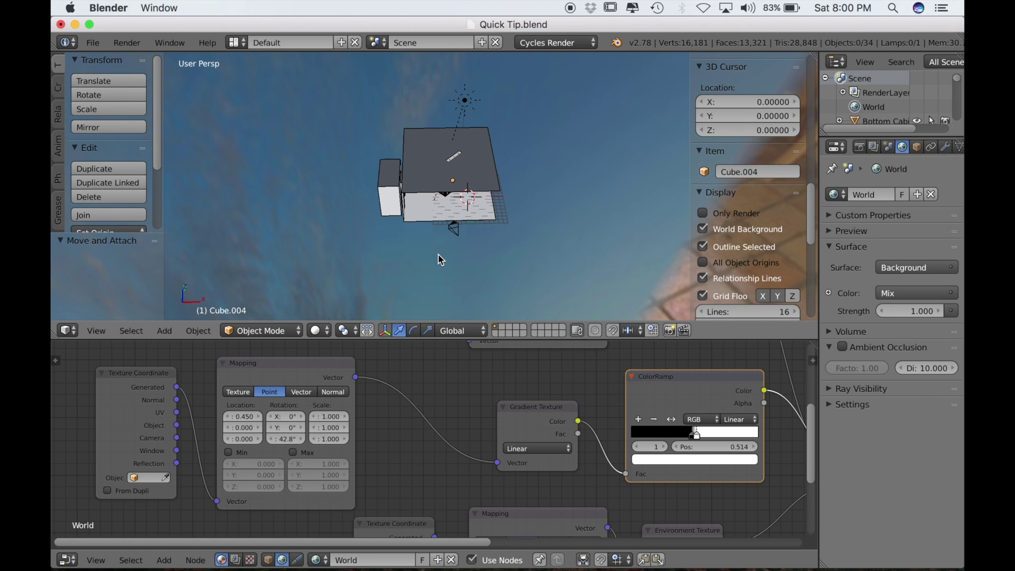
# Inspect the interior image backdrop from inside the kitchen, looking past the island.
pyautogui.scroll(5, 438, 258)
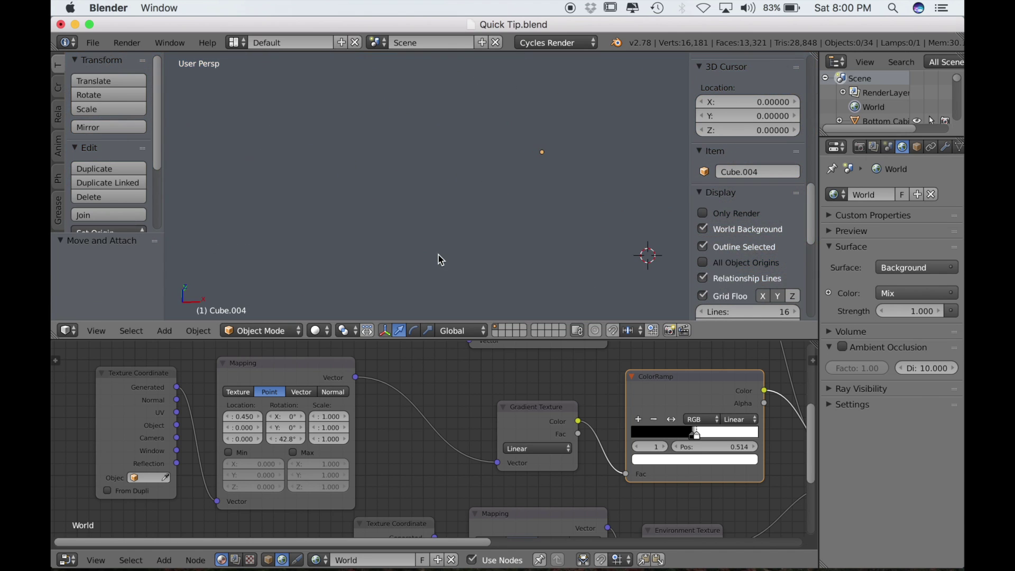
pyautogui.press('Home')
pyautogui.hscroll(10, 441, 259)
pyautogui.hscroll(10, 441, 259)
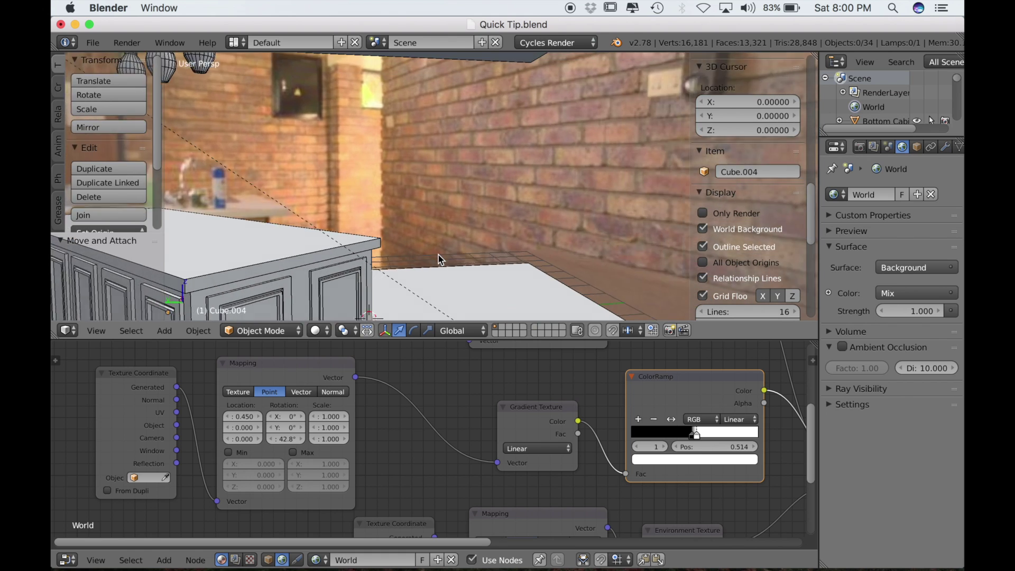
pyautogui.hscroll(-6, 439, 256)
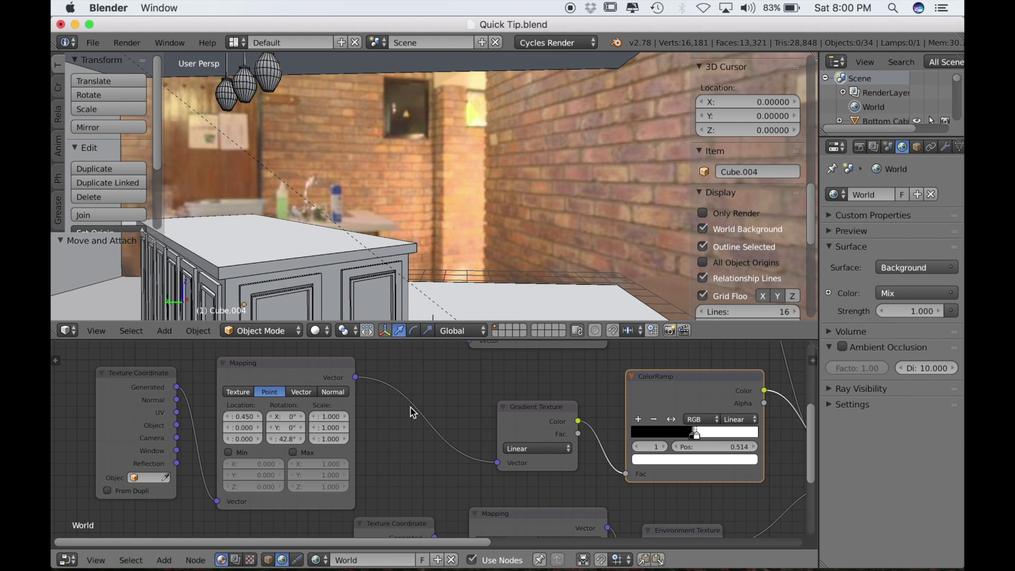
# Review the whole world node network, from both environment textures and the gradient mask through the Mix node to the World Output.
pyautogui.scroll(3, 248, 444)
pyautogui.scroll(-5, 248, 449)
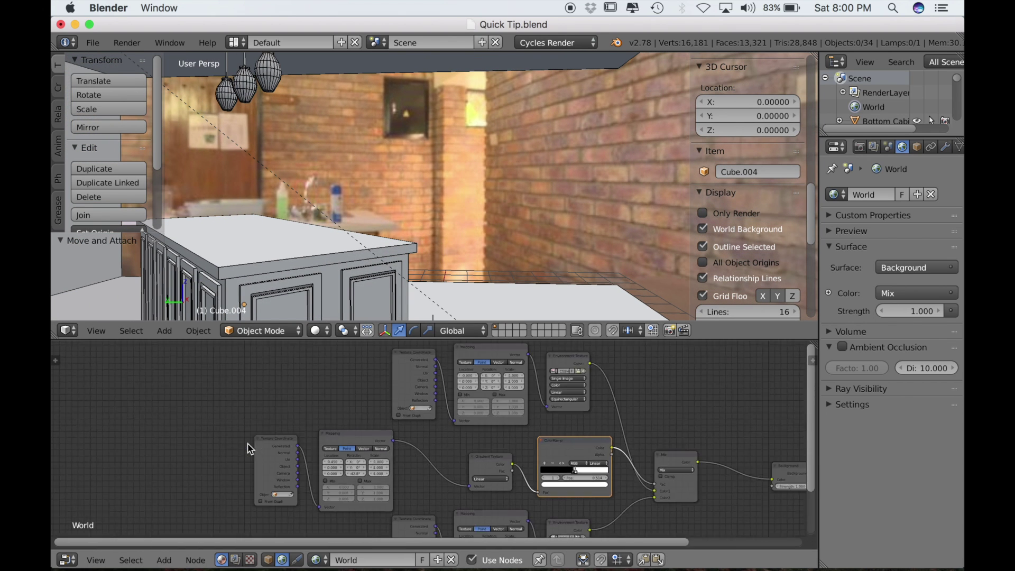
pyautogui.scroll(-3, 347, 479)
pyautogui.scroll(-5, 348, 474)
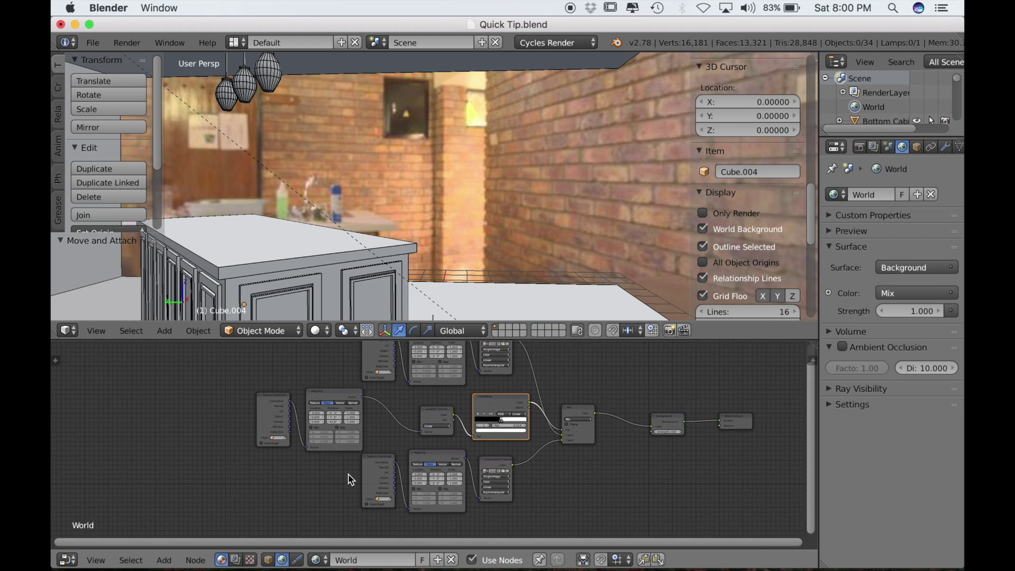
pyautogui.click(409, 459)
pyautogui.scroll(5, 408, 461)
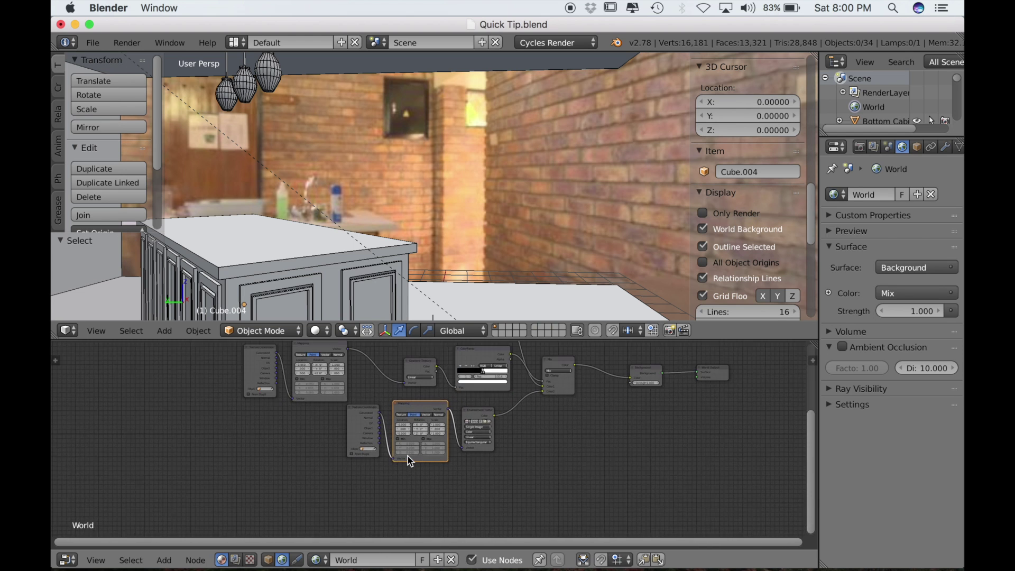
pyautogui.scroll(5, 407, 456)
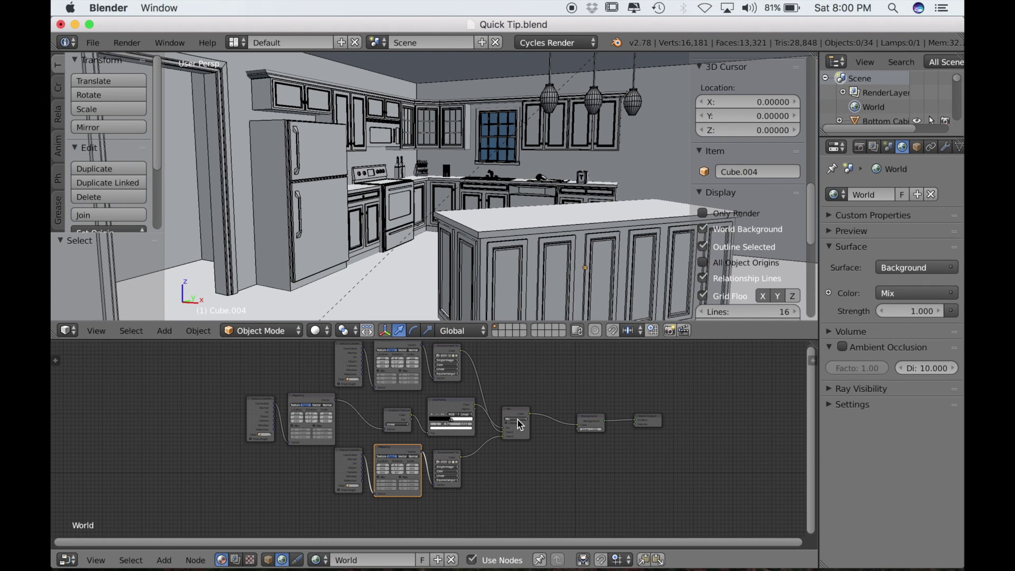
pyautogui.scroll(3, 584, 431)
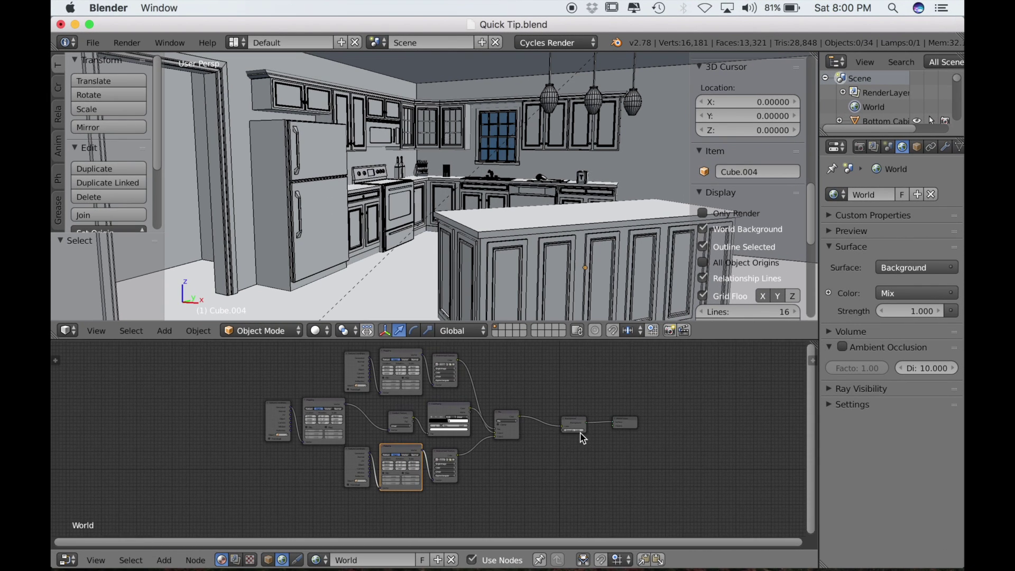
pyautogui.hscroll(1, 621, 448)
pyautogui.scroll(1, 621, 449)
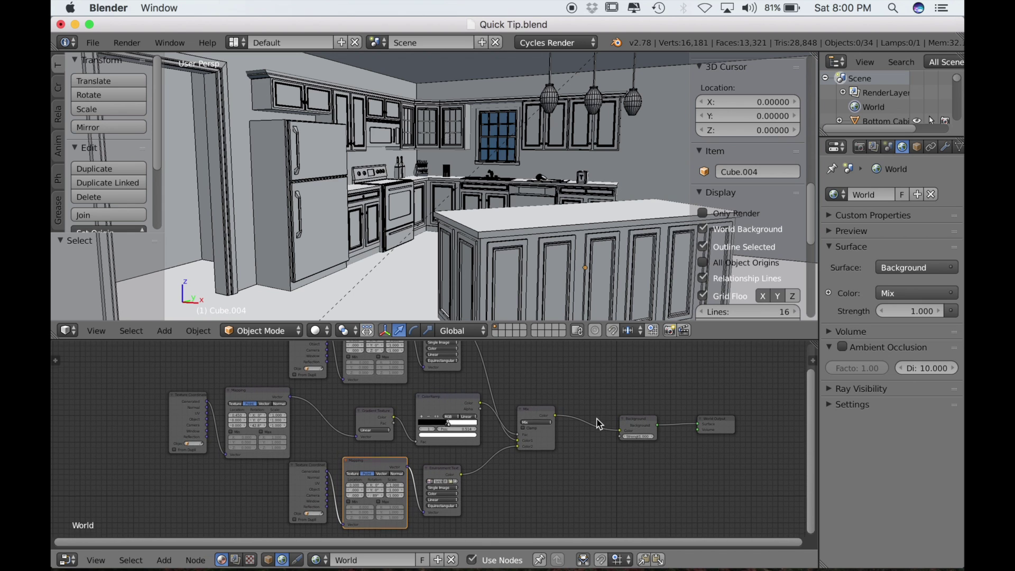
pyautogui.scroll(1, 598, 424)
pyautogui.hscroll(-1, 598, 424)
pyautogui.scroll(1, 550, 414)
pyautogui.hscroll(-1, 551, 414)
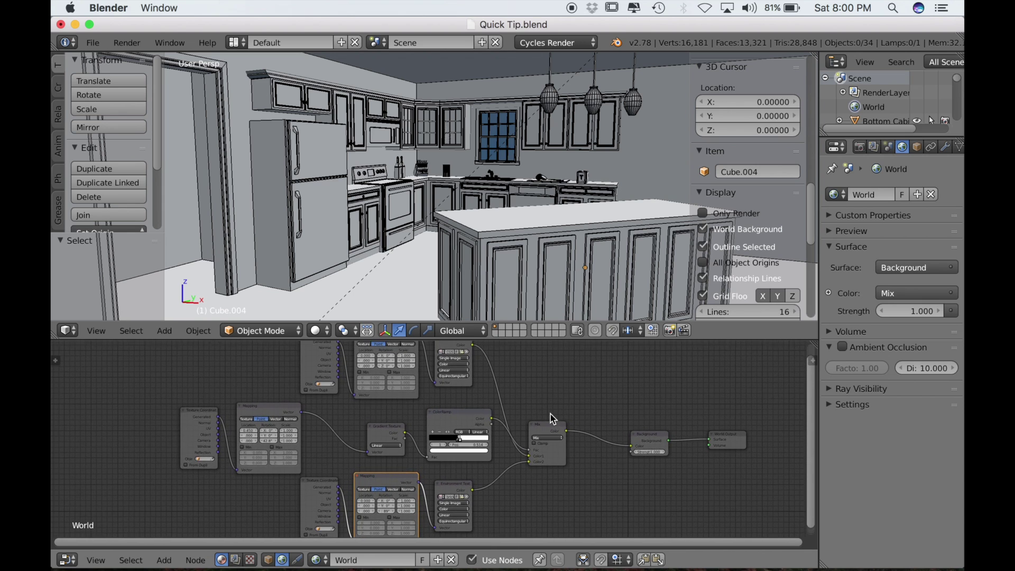
# Duplicate the Mix node below the original and shift the World Output and Background nodes away from it to make room.
pyautogui.click(556, 453)
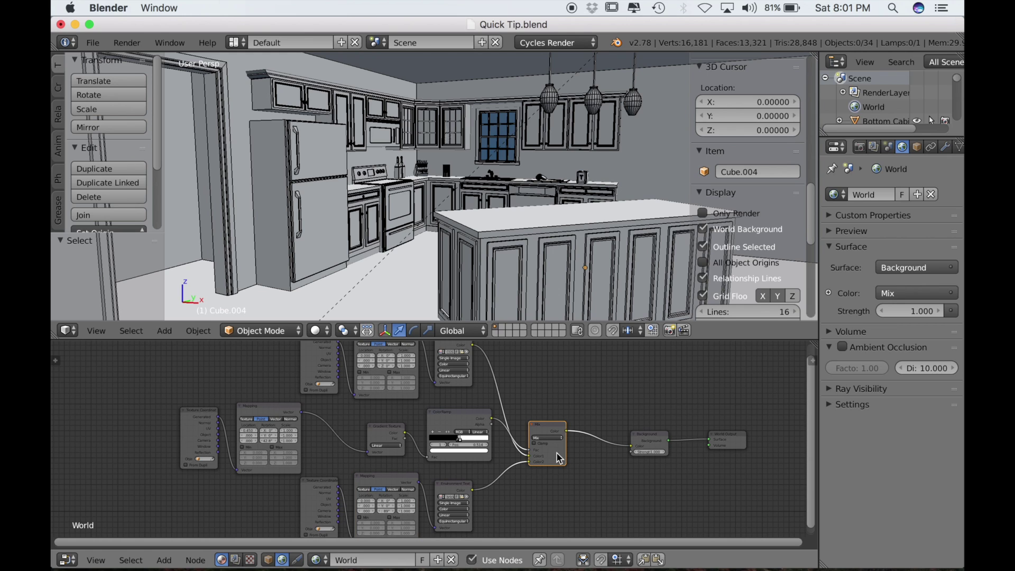
pyautogui.hotkey('shift', 'd')
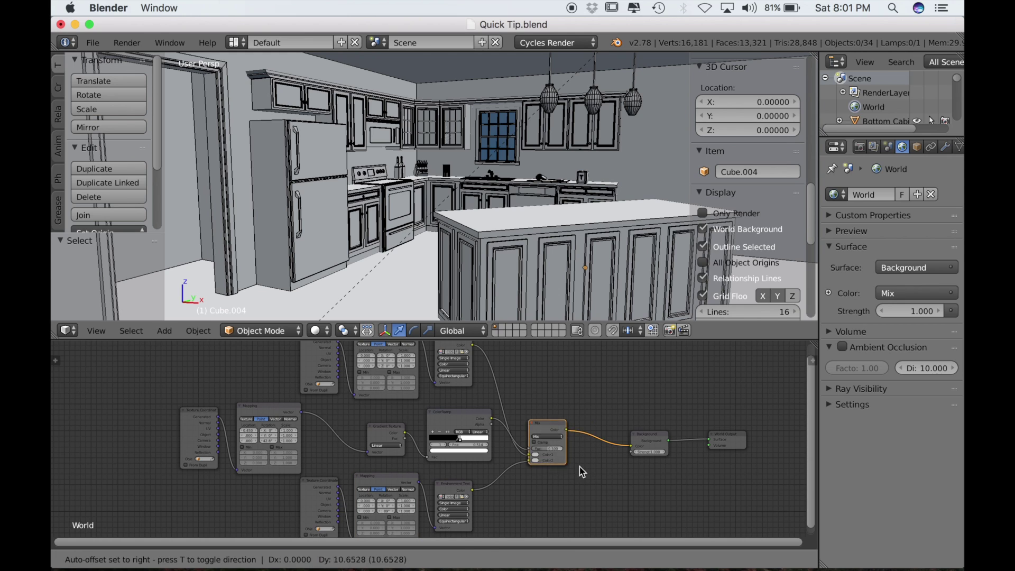
pyautogui.click(602, 502)
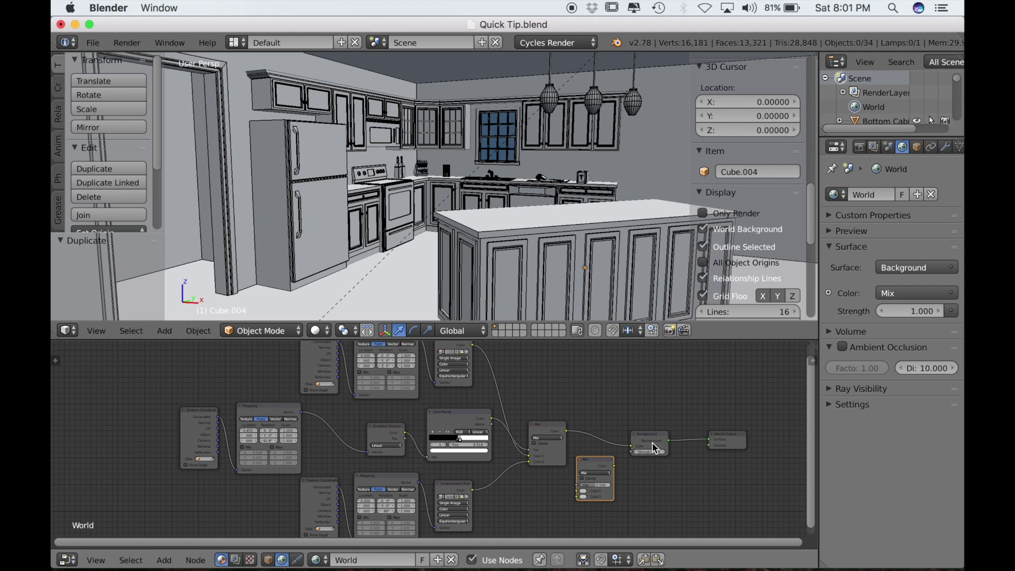
pyautogui.moveTo(727, 446); pyautogui.dragTo(782, 428)
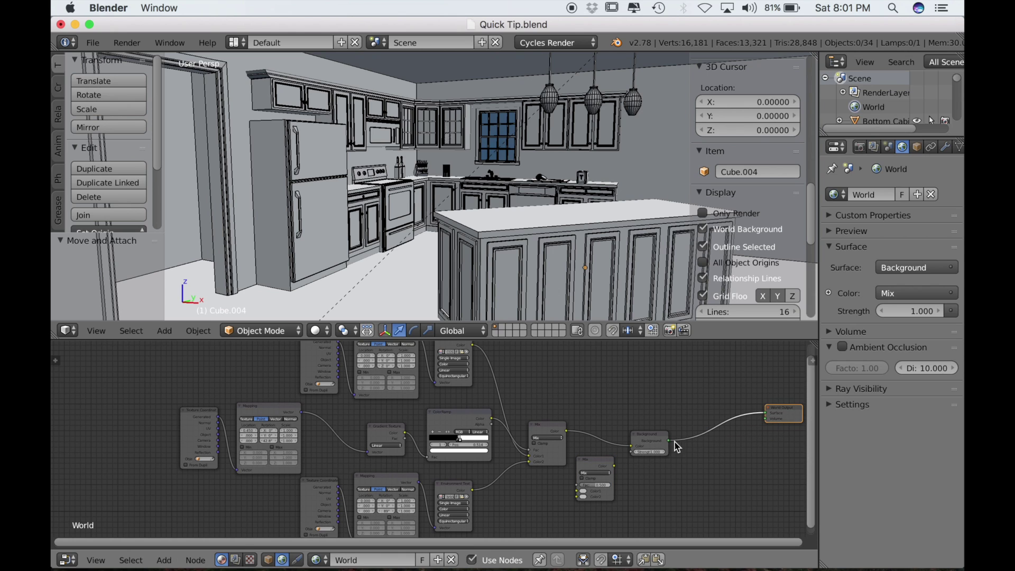
pyautogui.moveTo(650, 446); pyautogui.dragTo(695, 430)
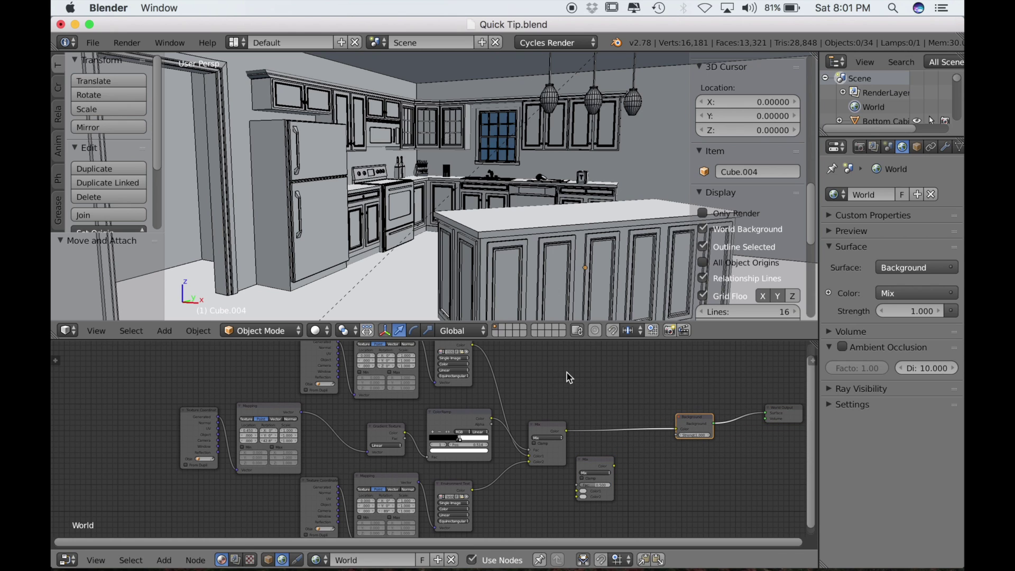
# Add a Math node beside the sky's Environment Texture and place a duplicate straight below it, beside the interior's Environment Texture.
pyautogui.hotkey('shift', 'a')
pyautogui.moveTo(569, 376)
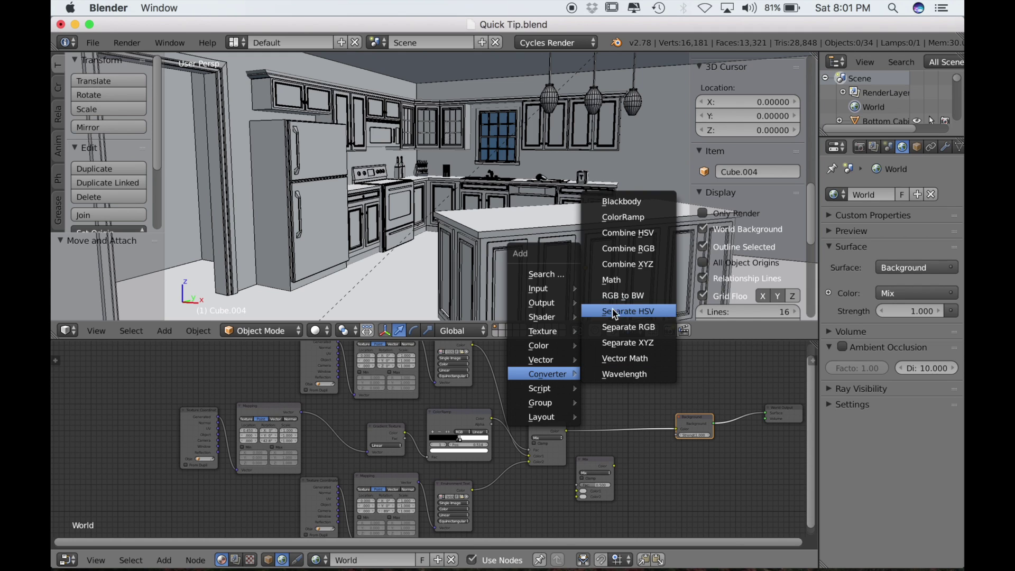
pyautogui.click(612, 280)
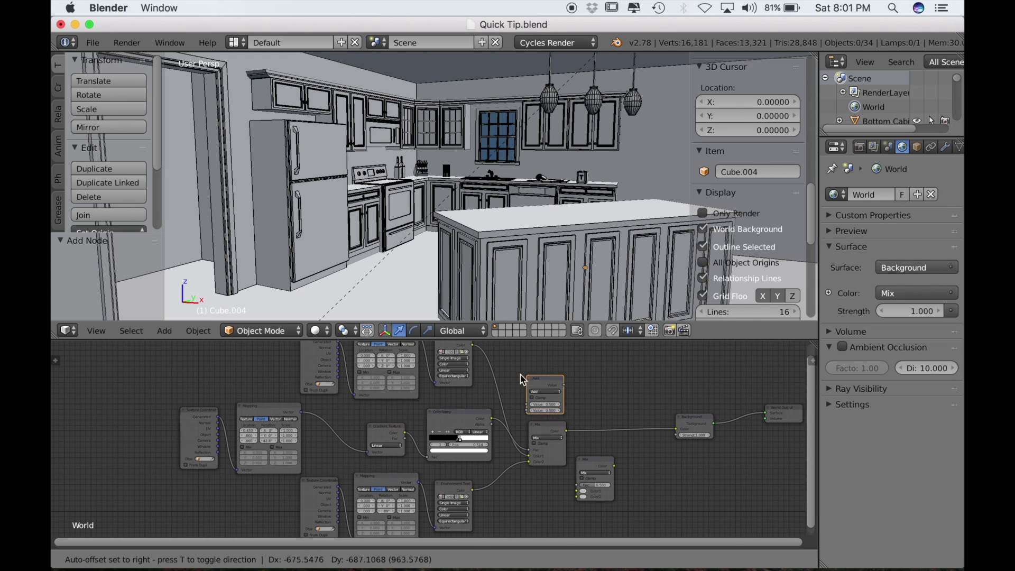
pyautogui.click(521, 356)
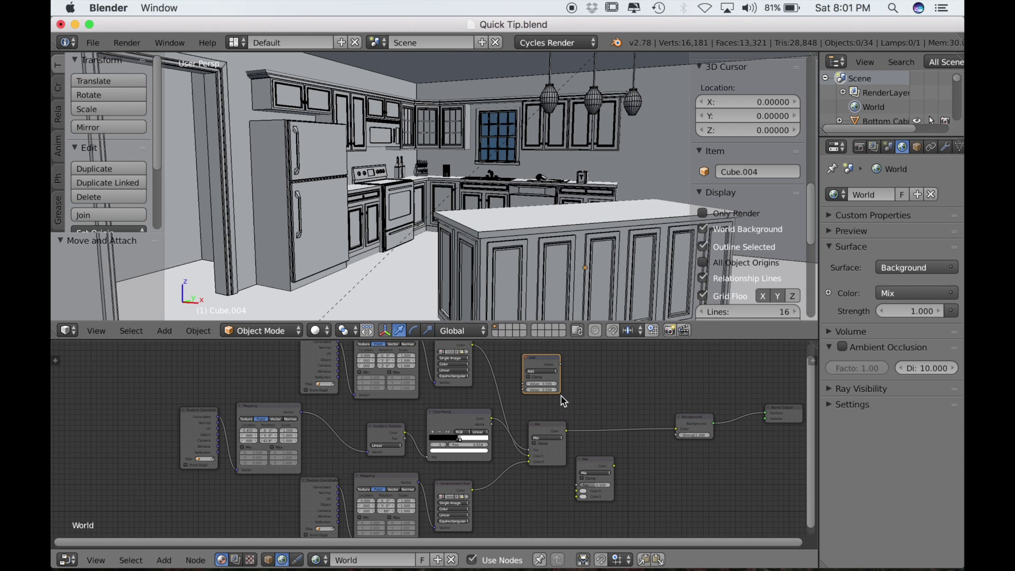
pyautogui.scroll(-1, 560, 396)
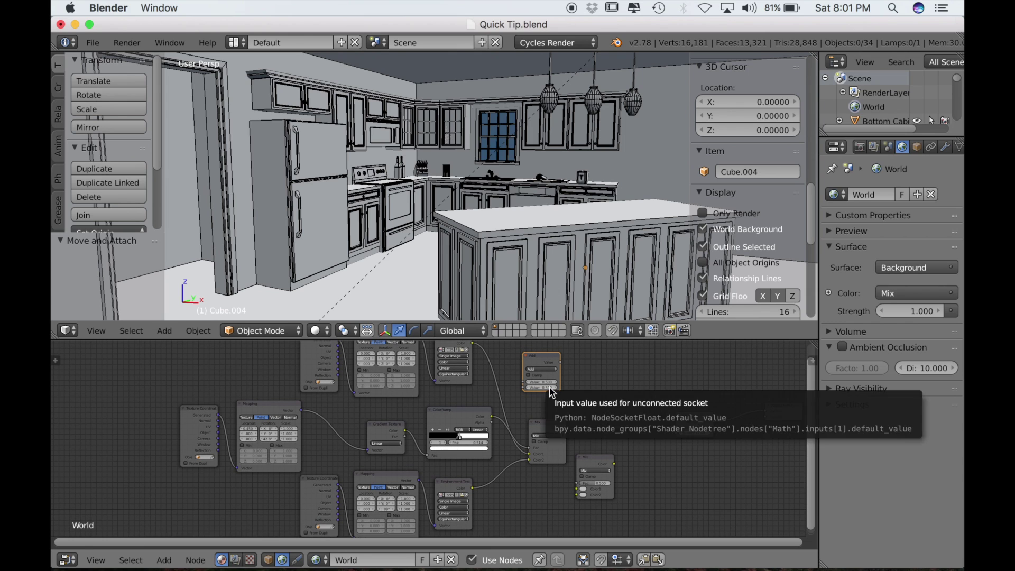
pyautogui.hotkey('shift', 'd')
pyautogui.press('y')
pyautogui.click(561, 528)
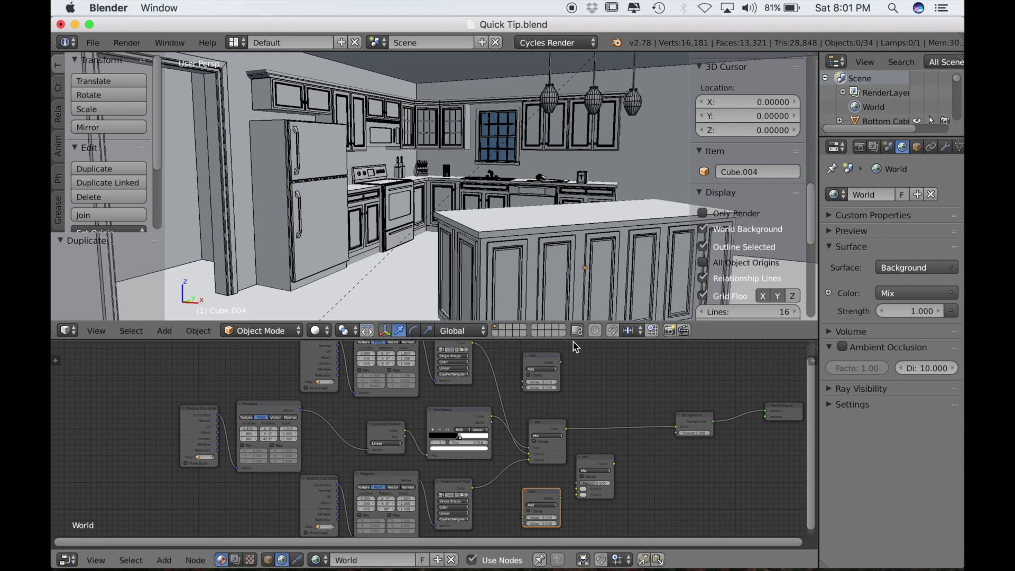
# Enlarge the node editor and link each Environment Texture's Color to the first Value input of its neighbouring Math node.
pyautogui.moveTo(573, 340); pyautogui.dragTo(576, 240)
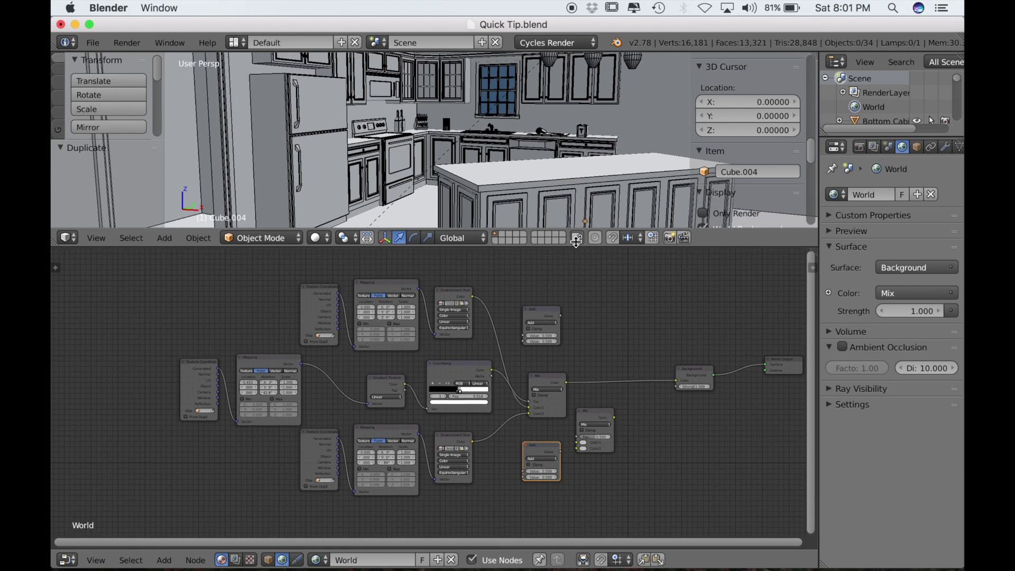
pyautogui.scroll(2, 554, 294)
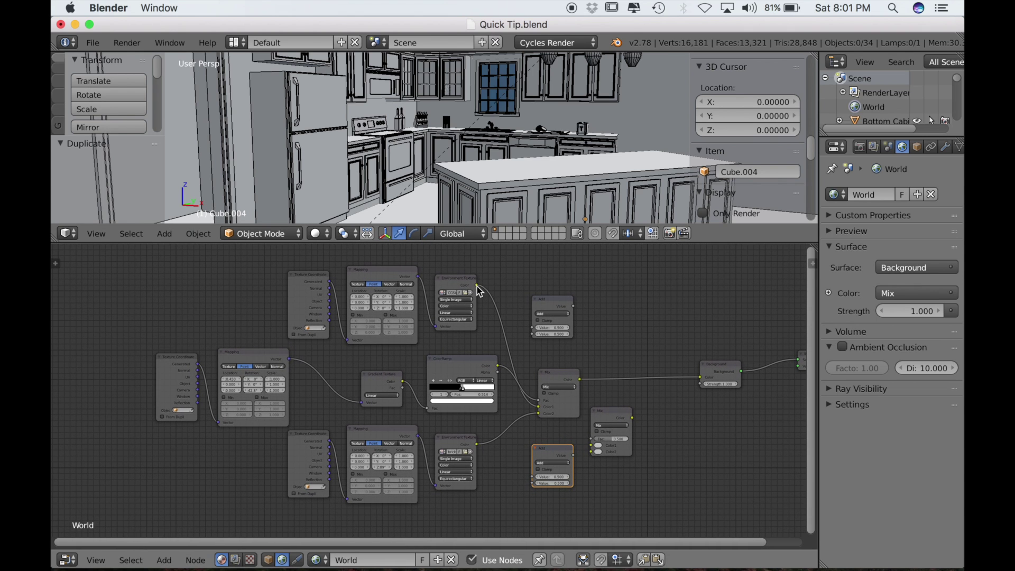
pyautogui.moveTo(477, 288); pyautogui.dragTo(534, 329)
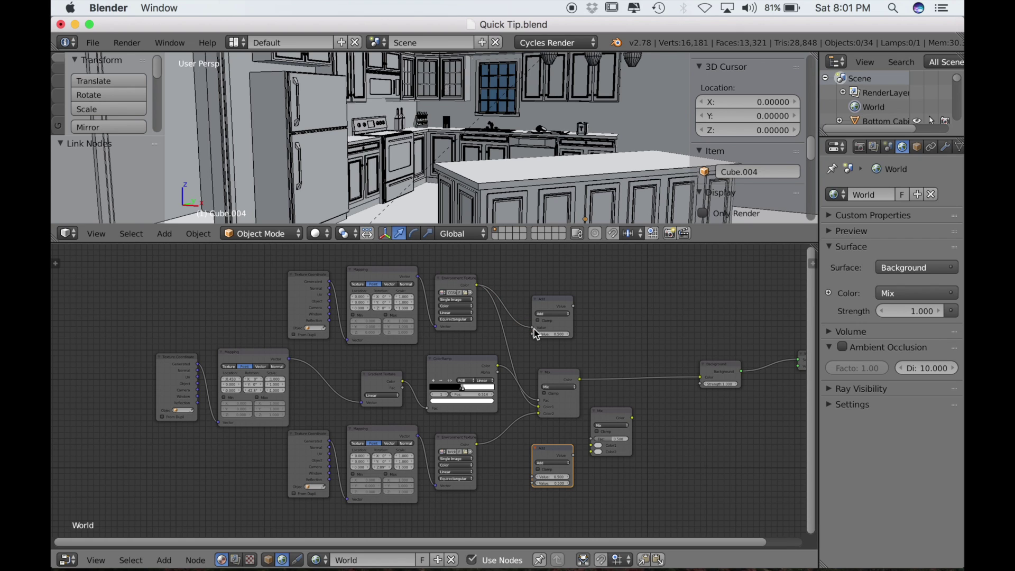
pyautogui.moveTo(478, 447); pyautogui.dragTo(538, 483)
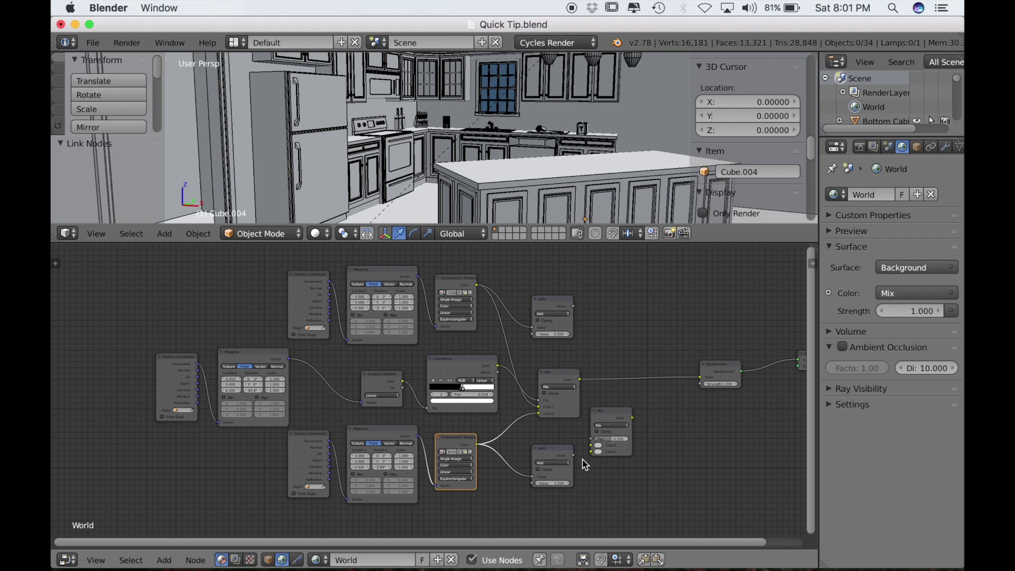
# Reposition the duplicated Mix node and link the sky Math output to its Color1 and the interior Math output to its Color2.
pyautogui.moveTo(610, 423); pyautogui.dragTo(652, 402)
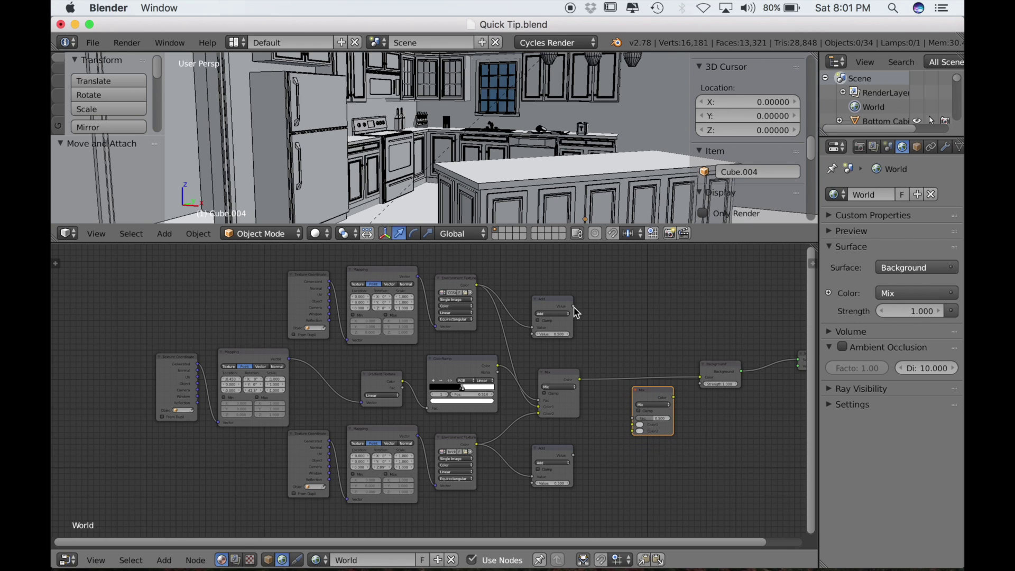
pyautogui.moveTo(573, 308); pyautogui.dragTo(634, 426)
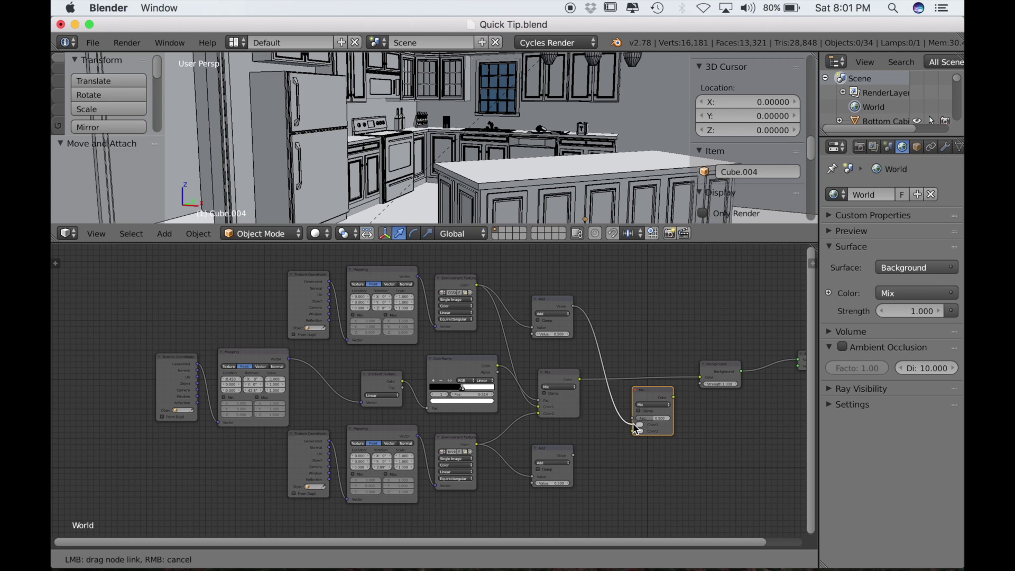
pyautogui.click(573, 458)
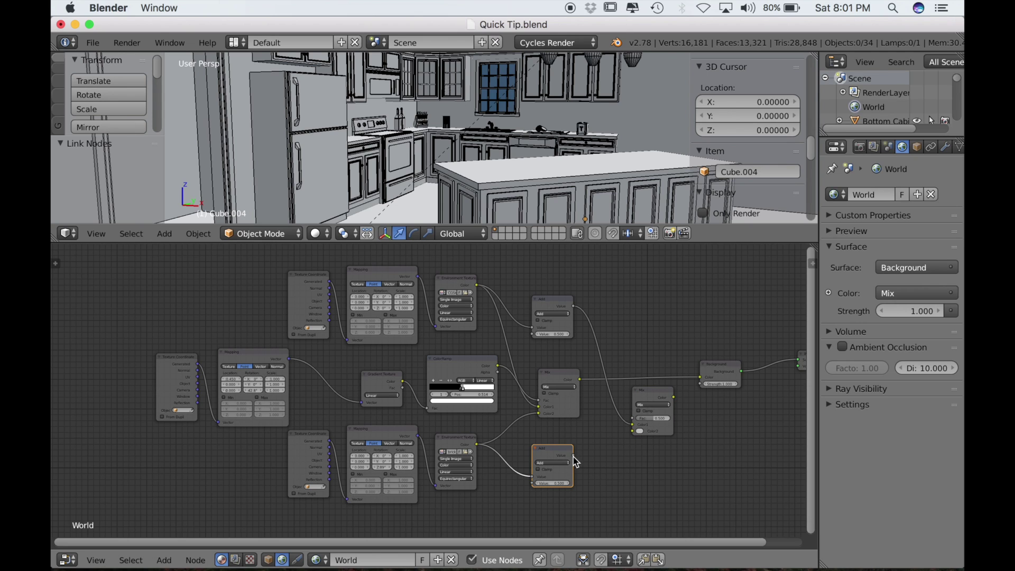
pyautogui.moveTo(574, 457); pyautogui.dragTo(634, 432)
# Link the duplicated Mix node's Color to the Background's Strength, and the ColorRamp's Color to that Mix node's Fac.
pyautogui.click(674, 397)
pyautogui.moveTo(674, 397); pyautogui.dragTo(700, 387)
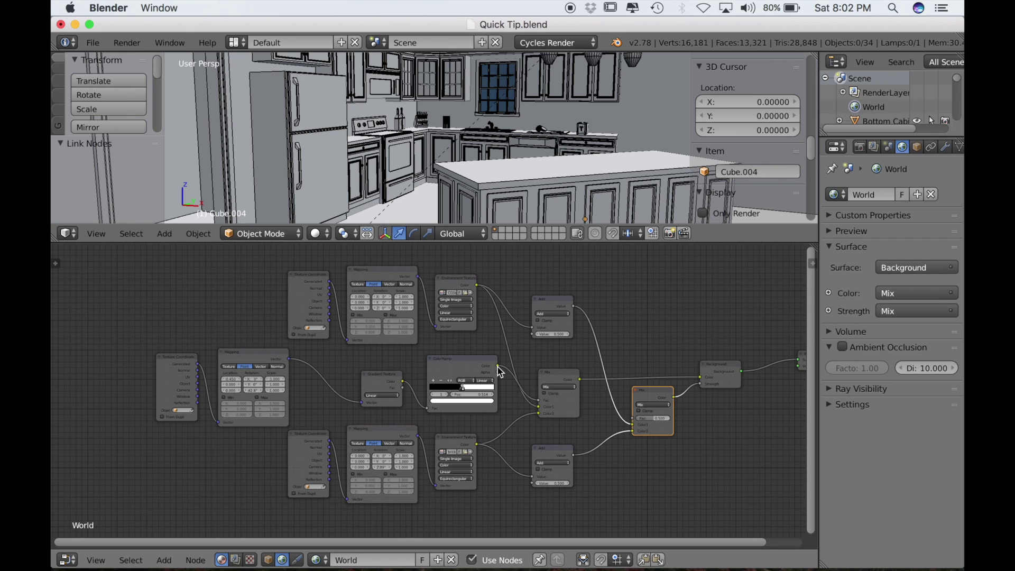
pyautogui.moveTo(498, 367); pyautogui.dragTo(634, 419)
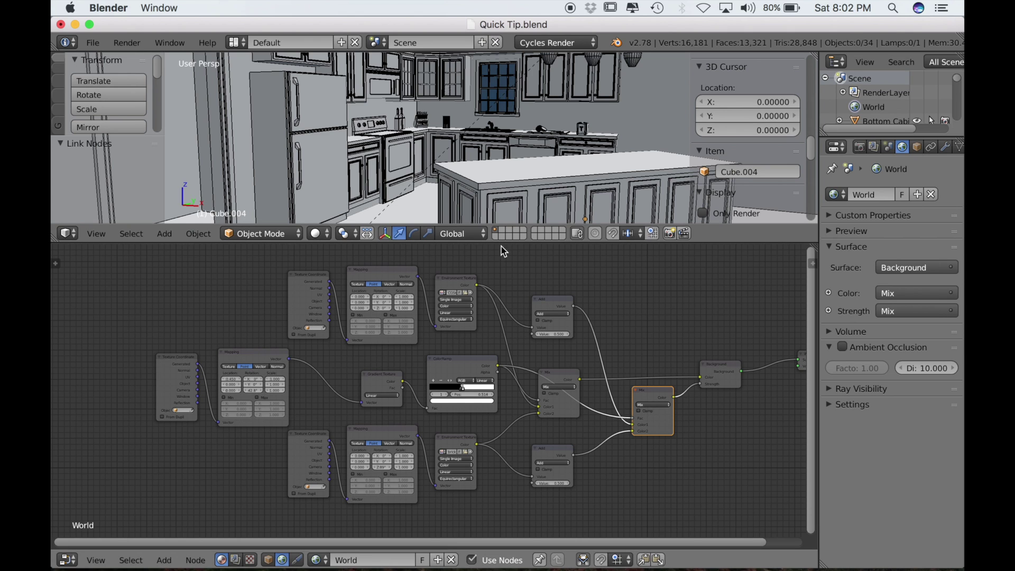
# Enlarge the 3D view again and set its viewport shading to Rendered.
pyautogui.moveTo(501, 243); pyautogui.dragTo(501, 338)
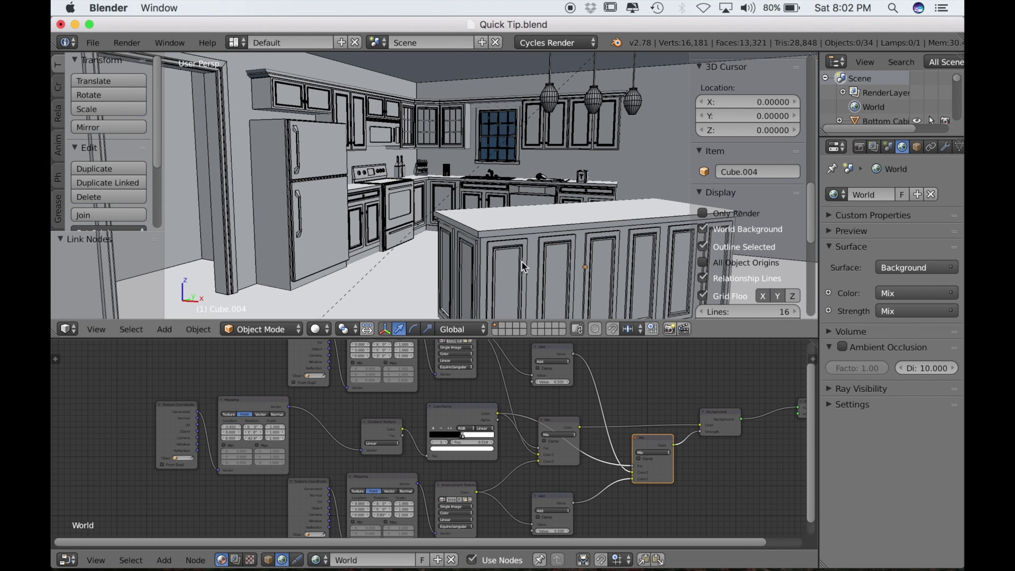
pyautogui.click(316, 329)
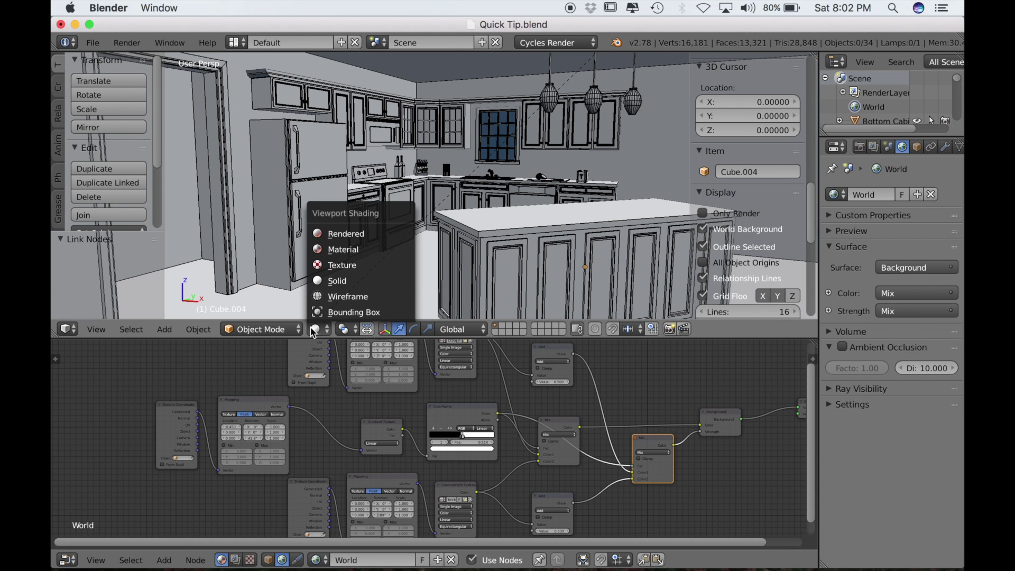
pyautogui.click(340, 235)
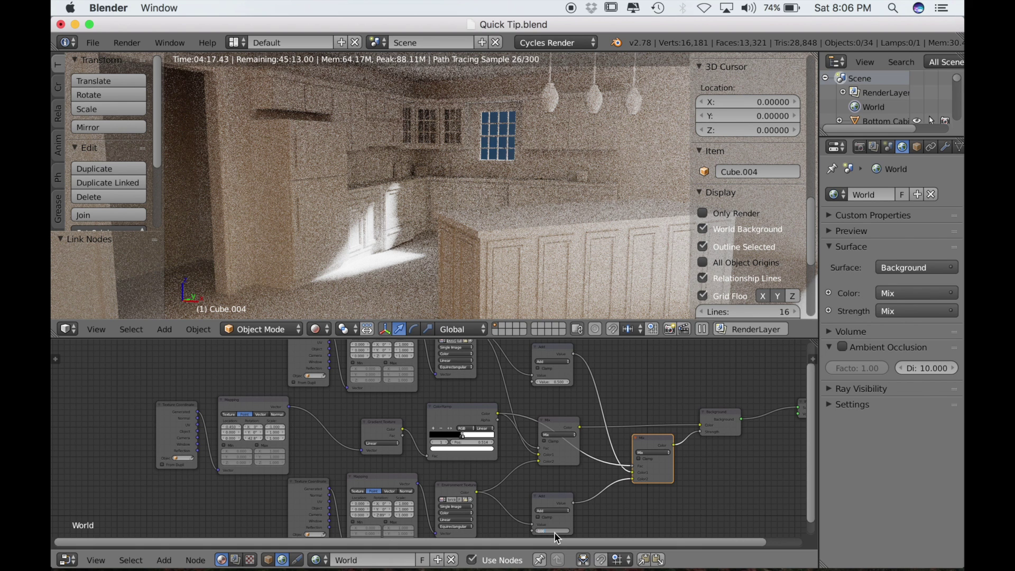
# Adjust the second Value of the sky and interior Math nodes to balance their brightness in the rendered kitchen.
pyautogui.press('Return')
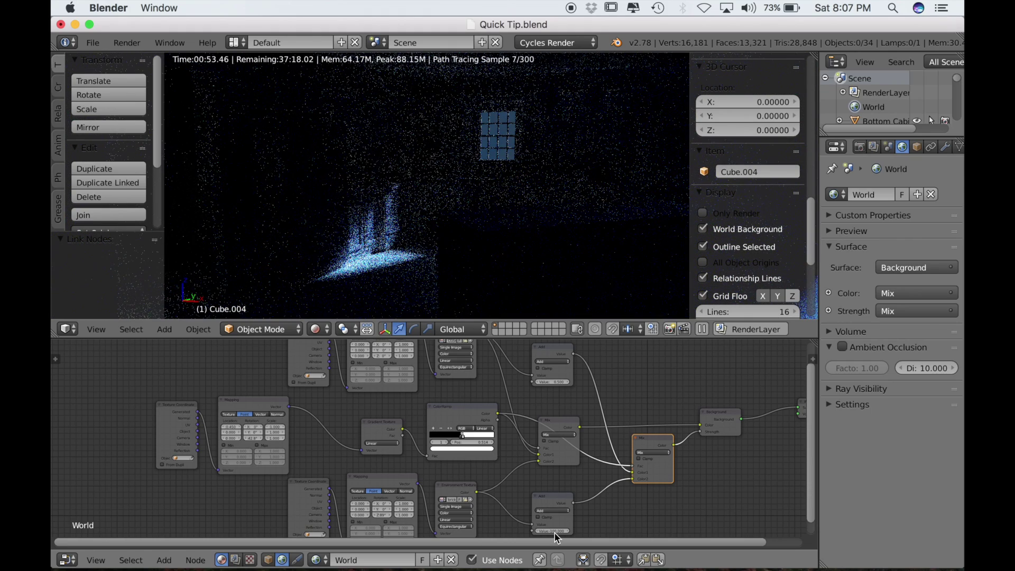
pyautogui.click(547, 382)
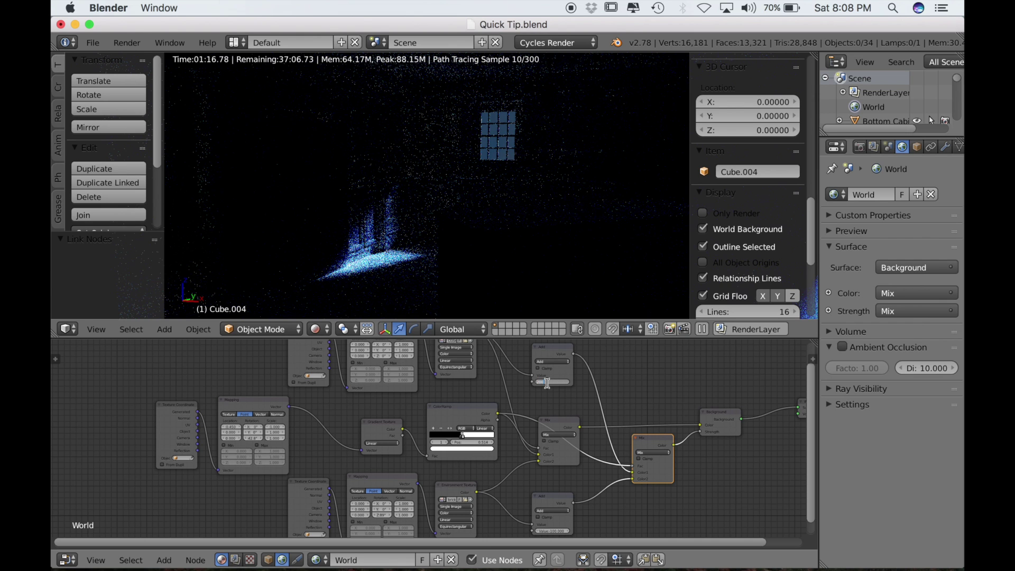
pyautogui.press('Return')
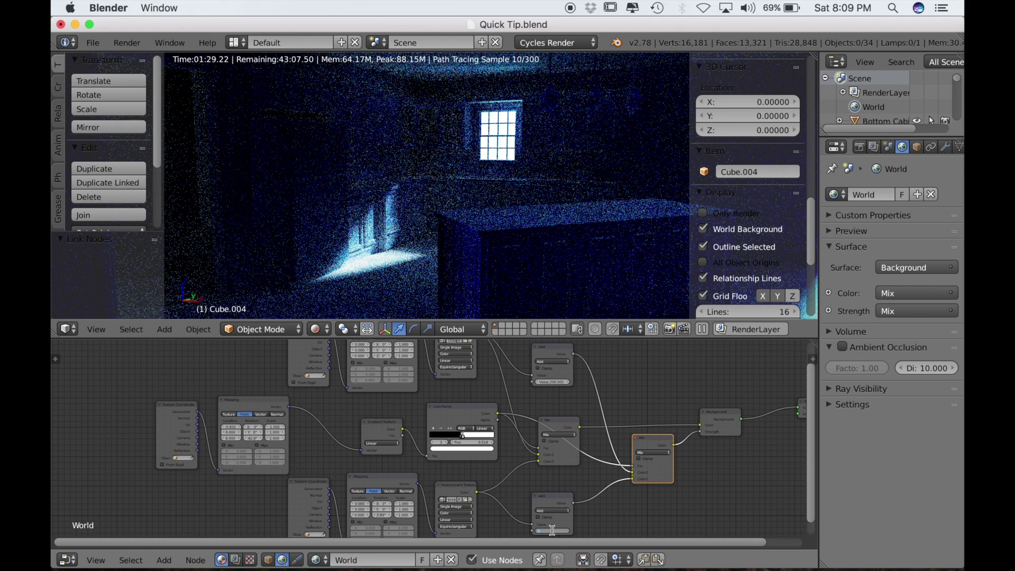
pyautogui.press('Return')
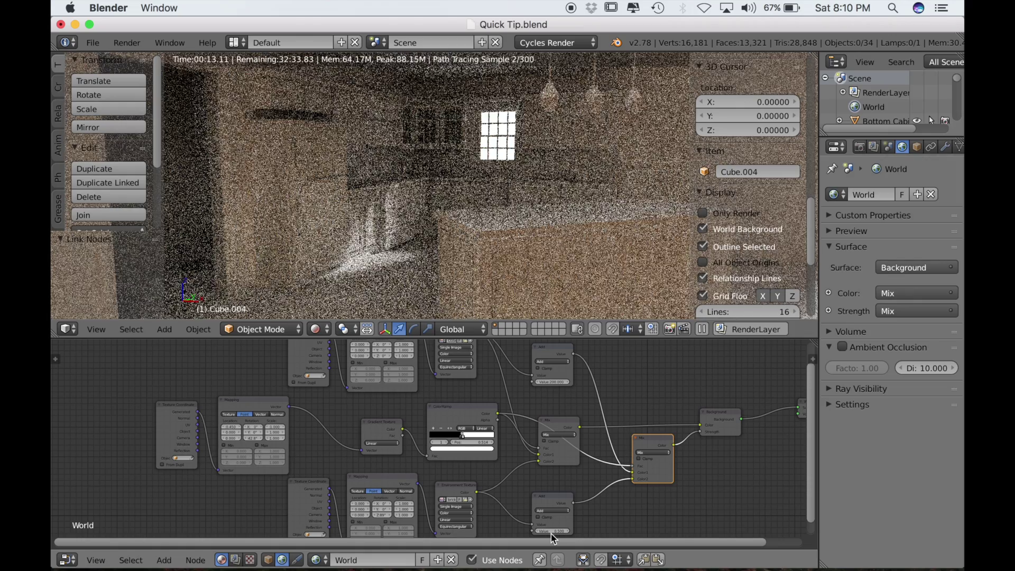